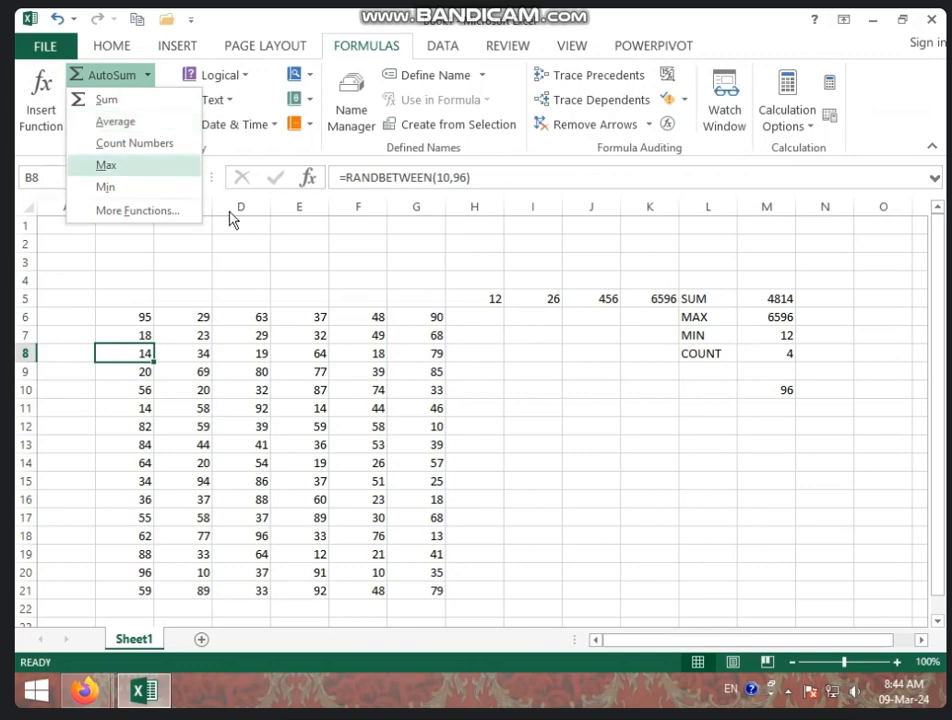
# Enter a formula in H6 that averages B6:G6
pyautogui.click(450, 366)
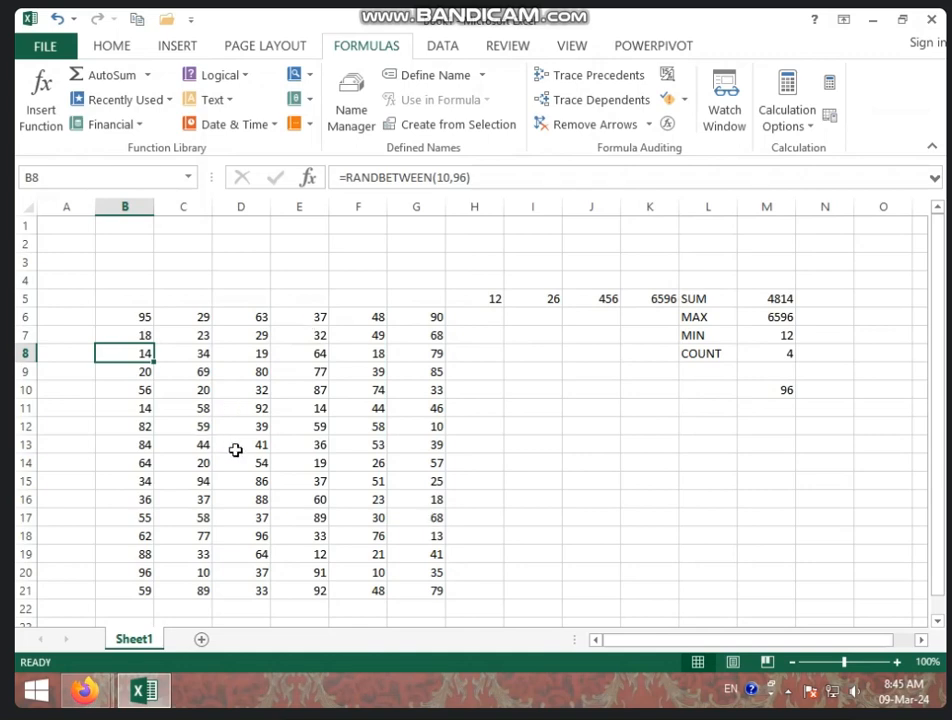
pyautogui.click(497, 320)
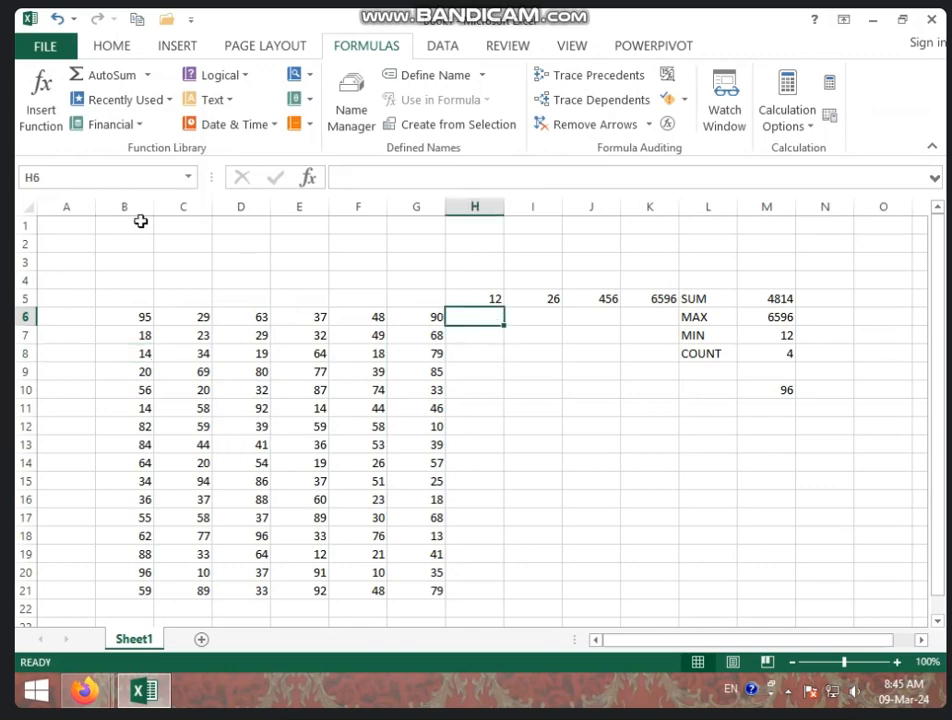
pyautogui.click(147, 75)
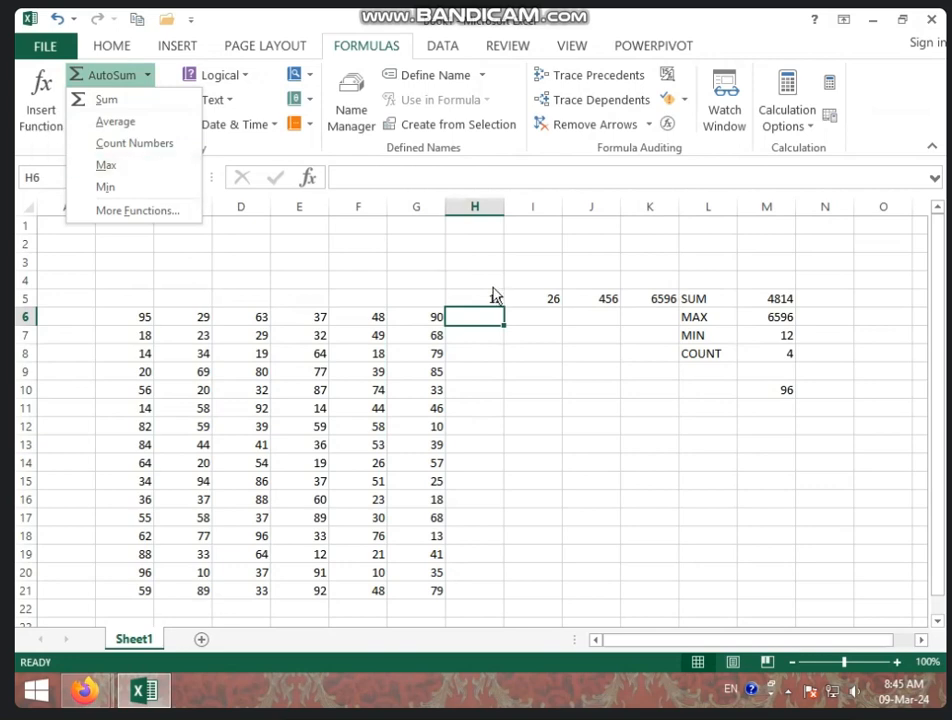
pyautogui.click(477, 313)
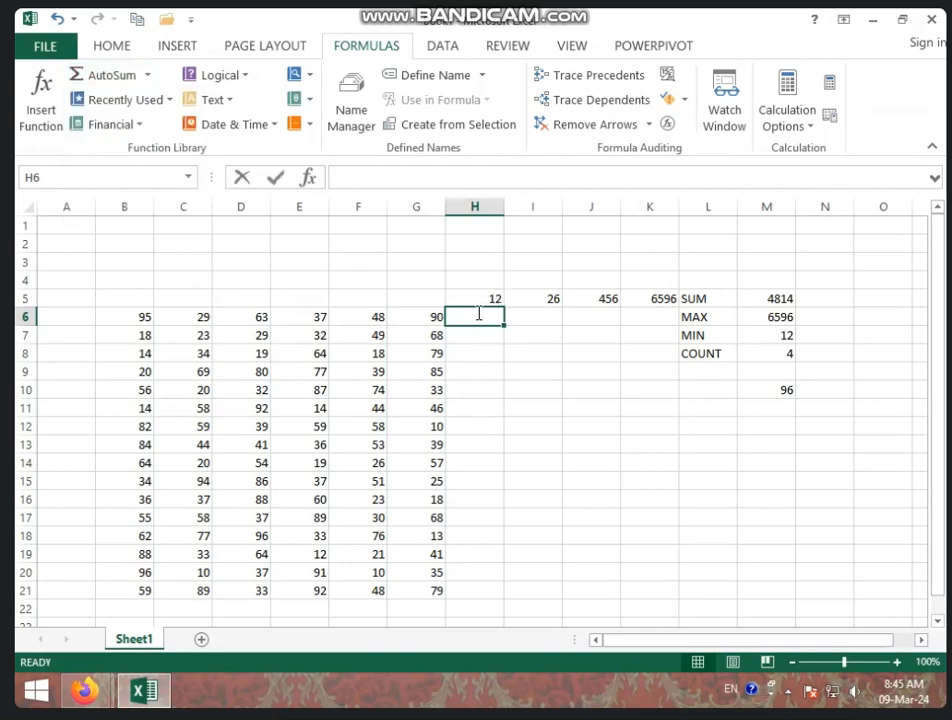
pyautogui.write('=AVERAGE')
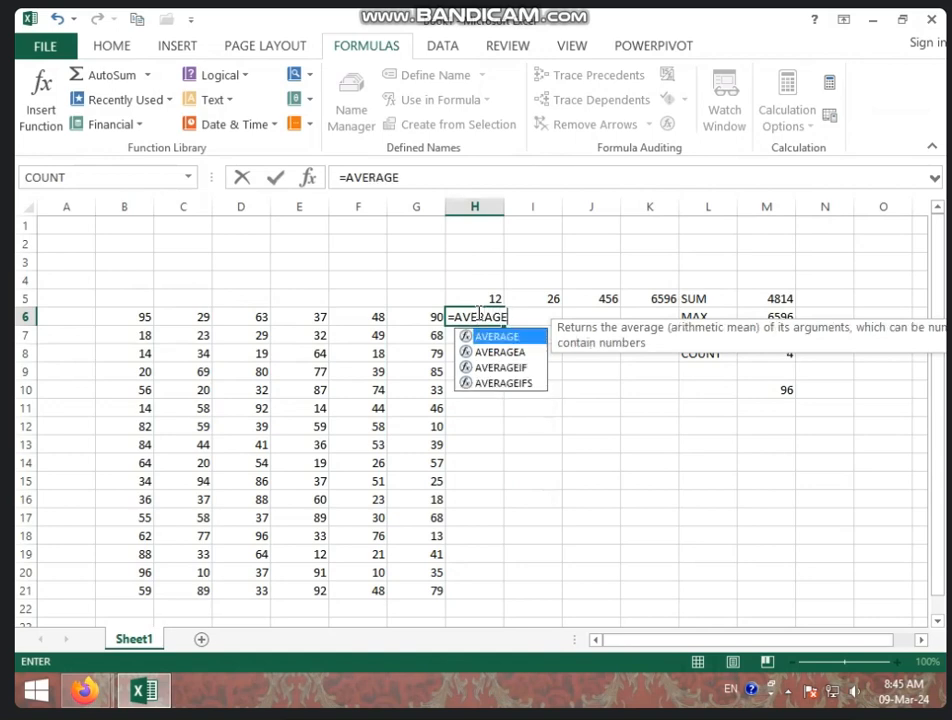
pyautogui.write('(')
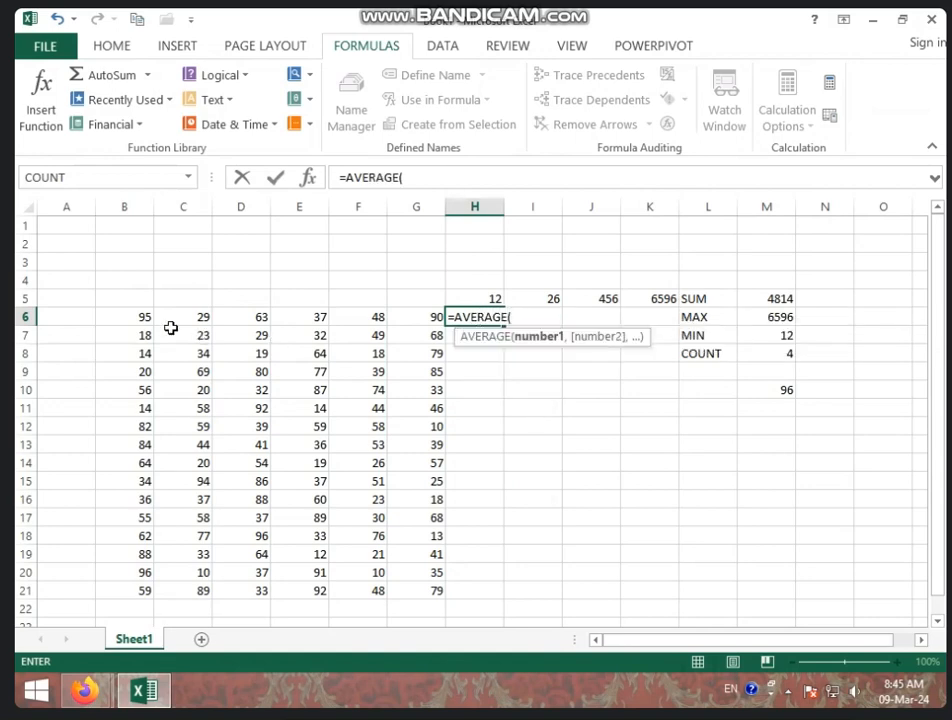
pyautogui.moveTo(127, 314); pyautogui.dragTo(393, 316)
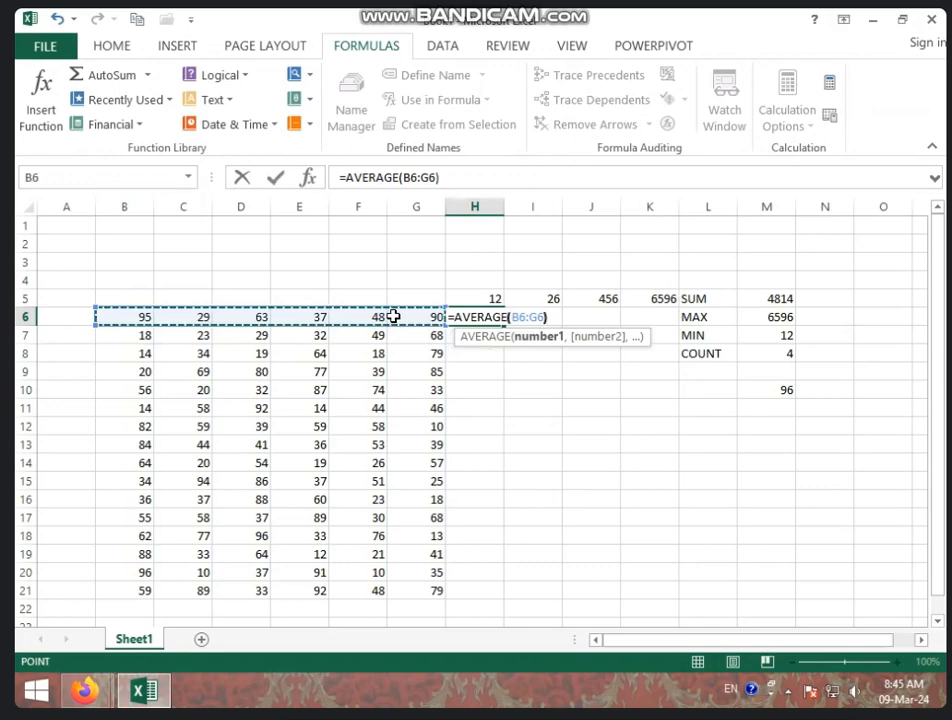
pyautogui.write(')')
pyautogui.press('Return')
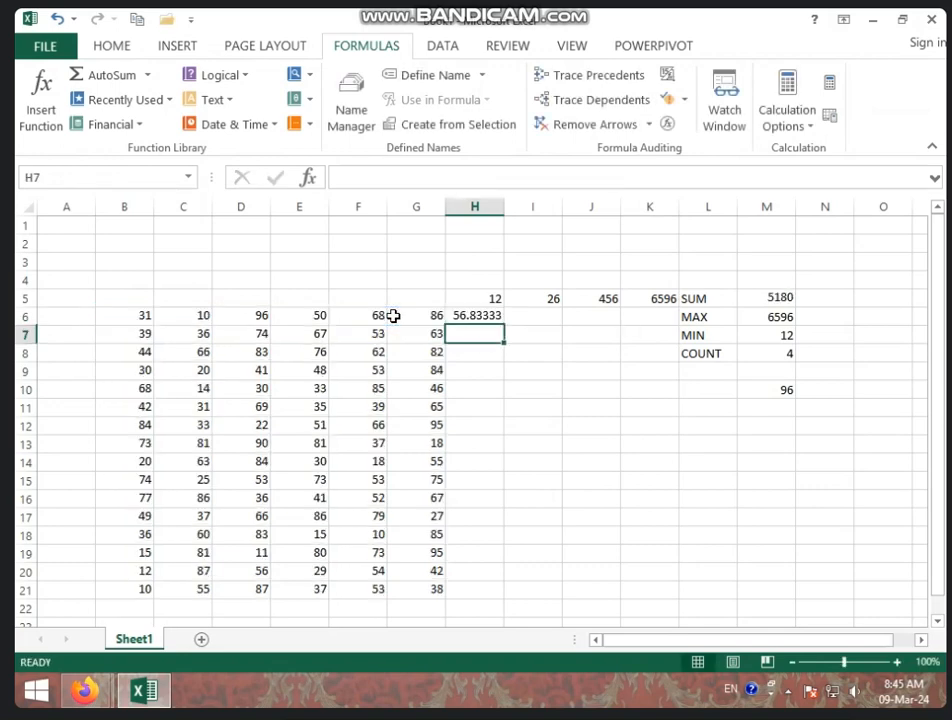
# Fill the average formula from H6 down to H21
pyautogui.click(502, 319)
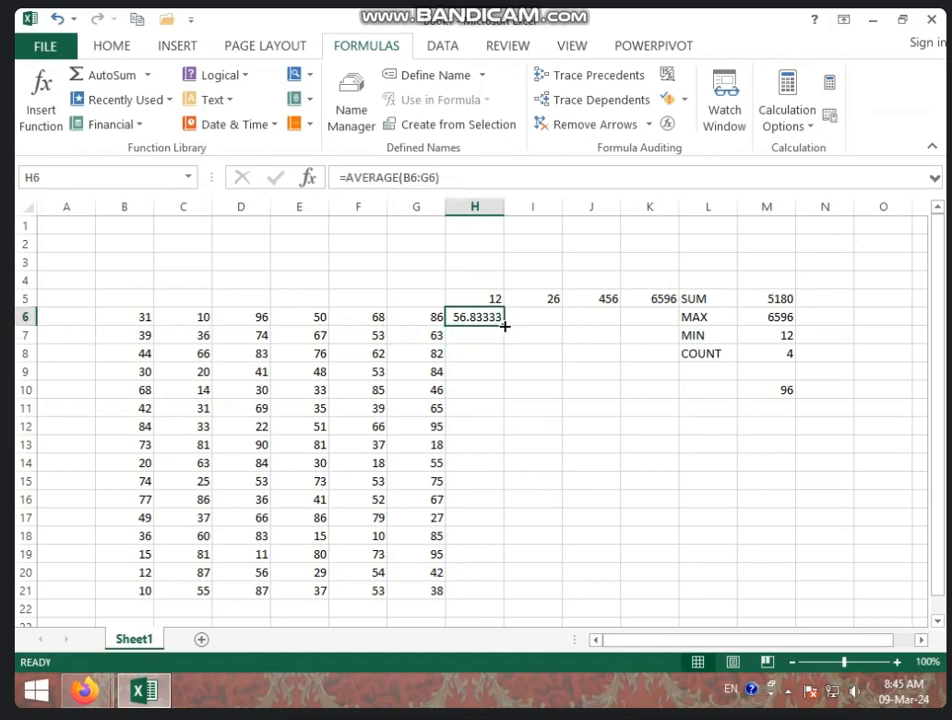
pyautogui.moveTo(504, 329); pyautogui.dragTo(540, 598)
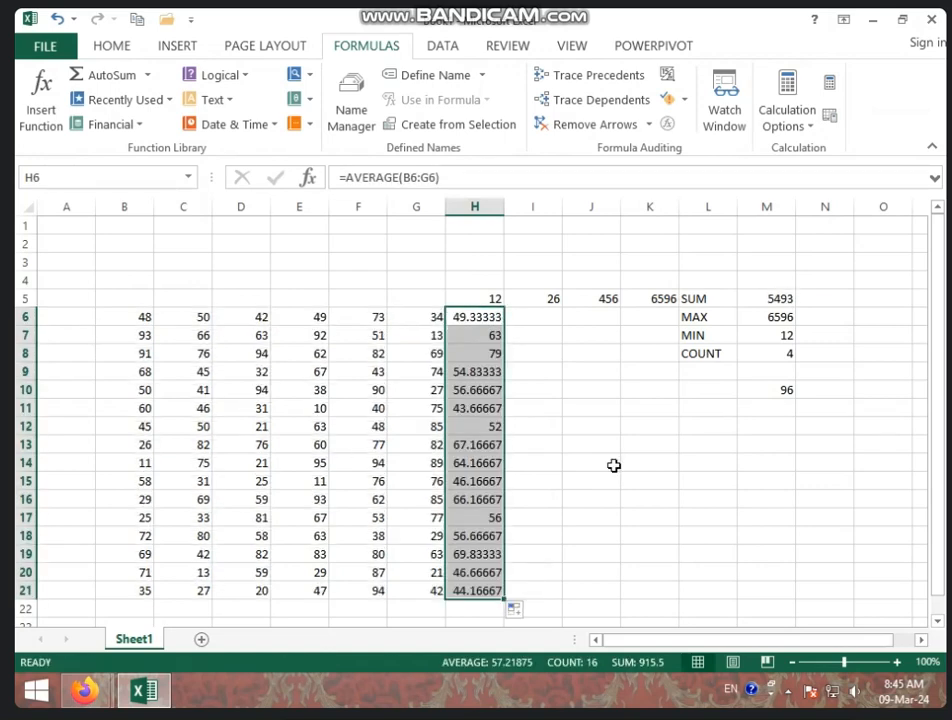
# Inspect the formulas in several data cells and in the average column
pyautogui.click(248, 478)
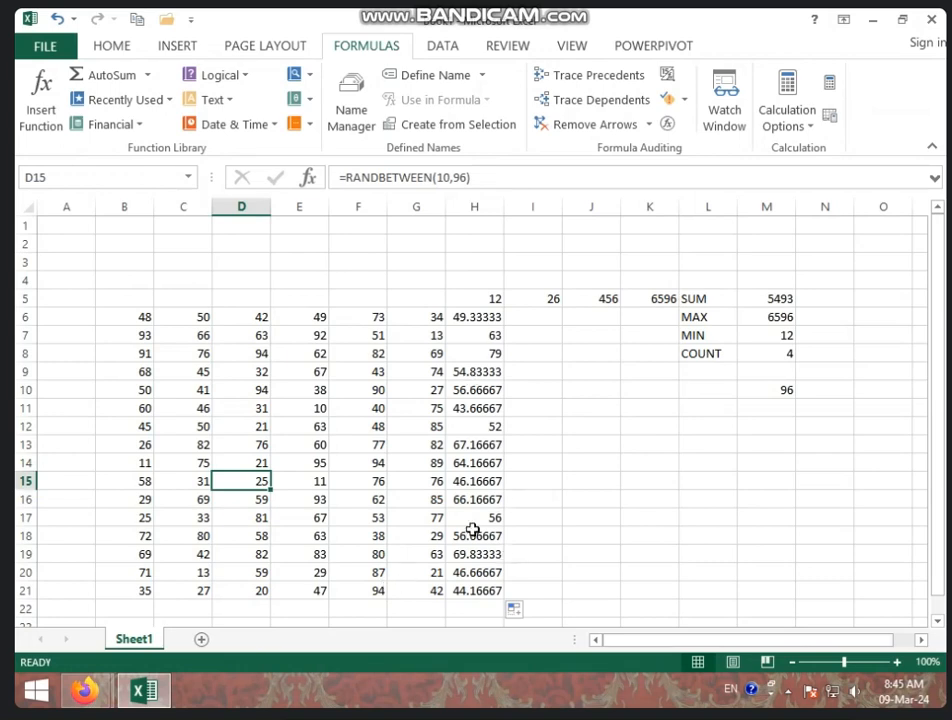
pyautogui.click(148, 75)
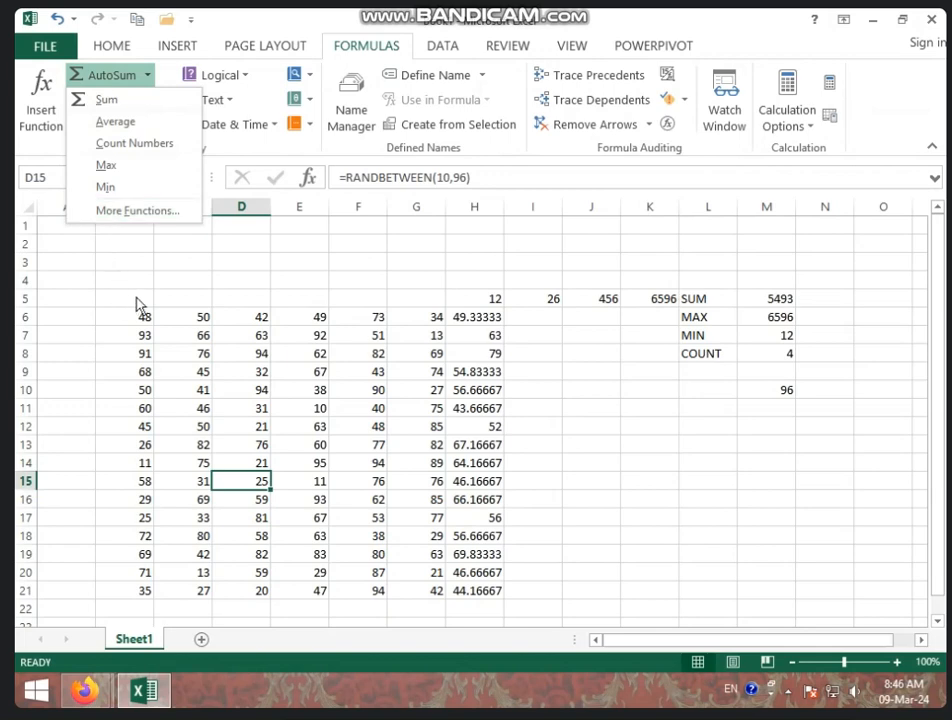
pyautogui.click(534, 347)
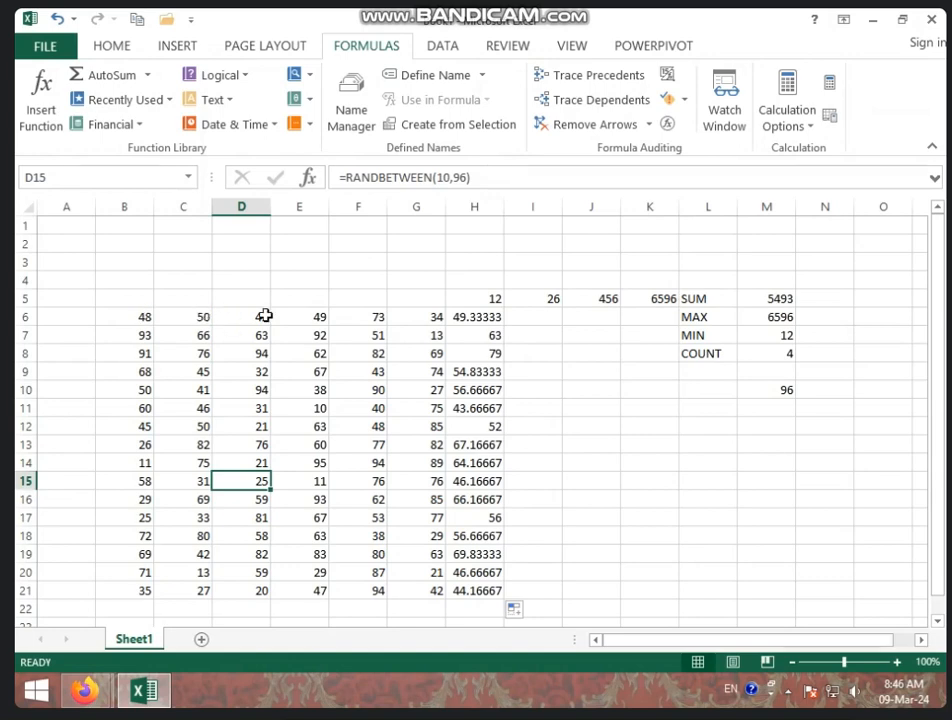
pyautogui.click(404, 317)
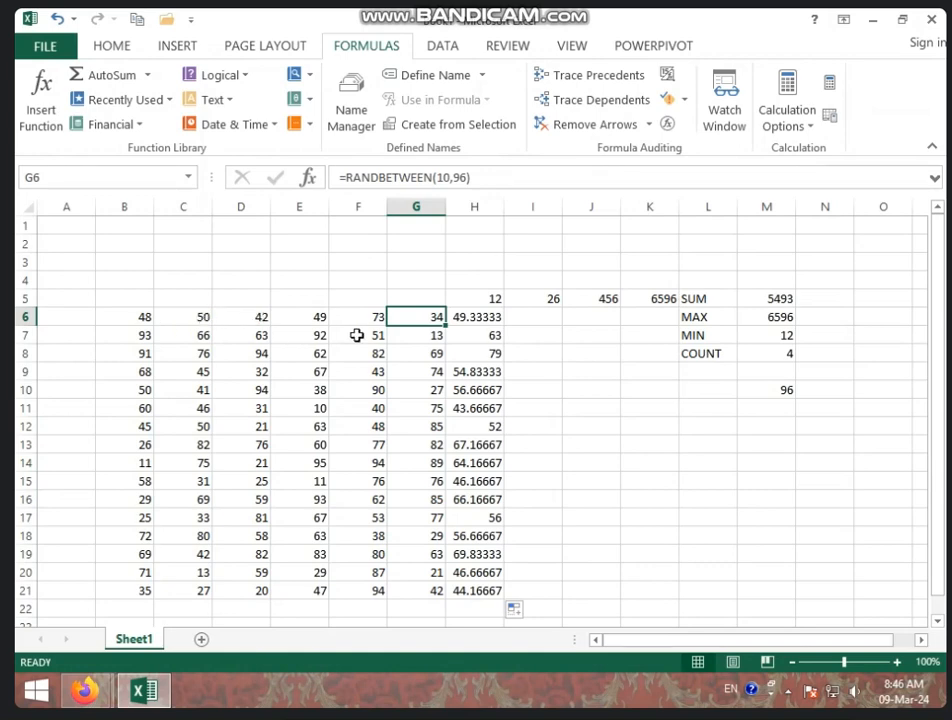
pyautogui.click(248, 321)
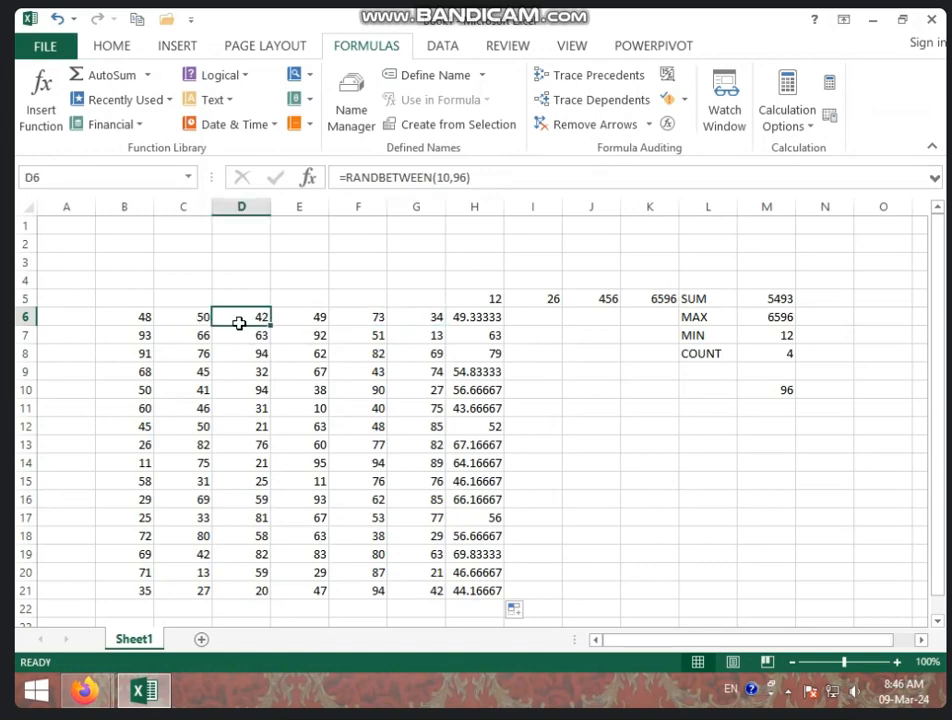
pyautogui.click(146, 321)
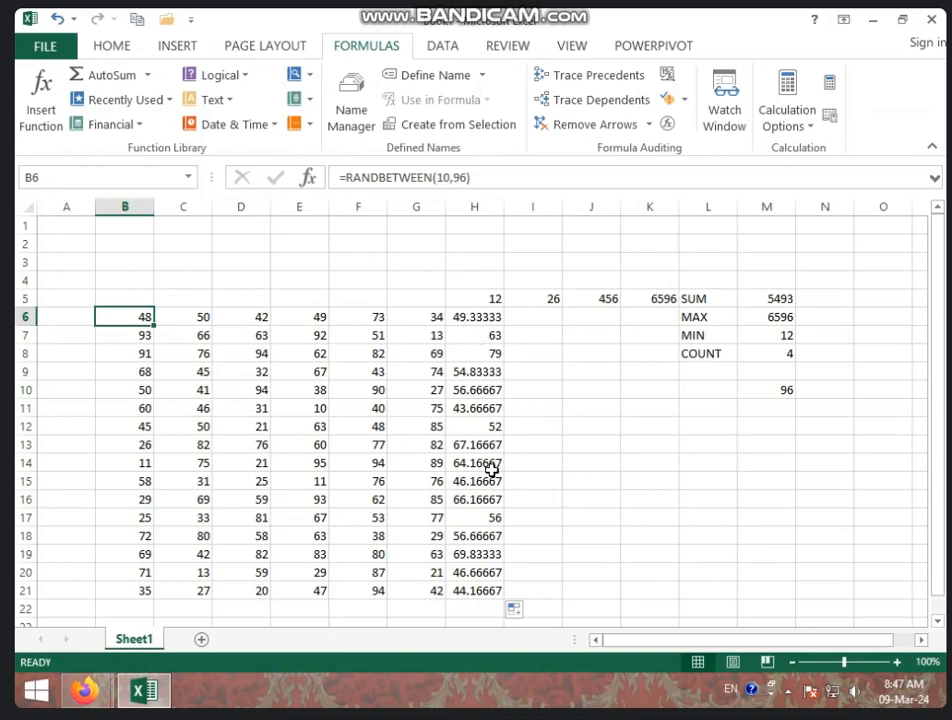
pyautogui.click(465, 555)
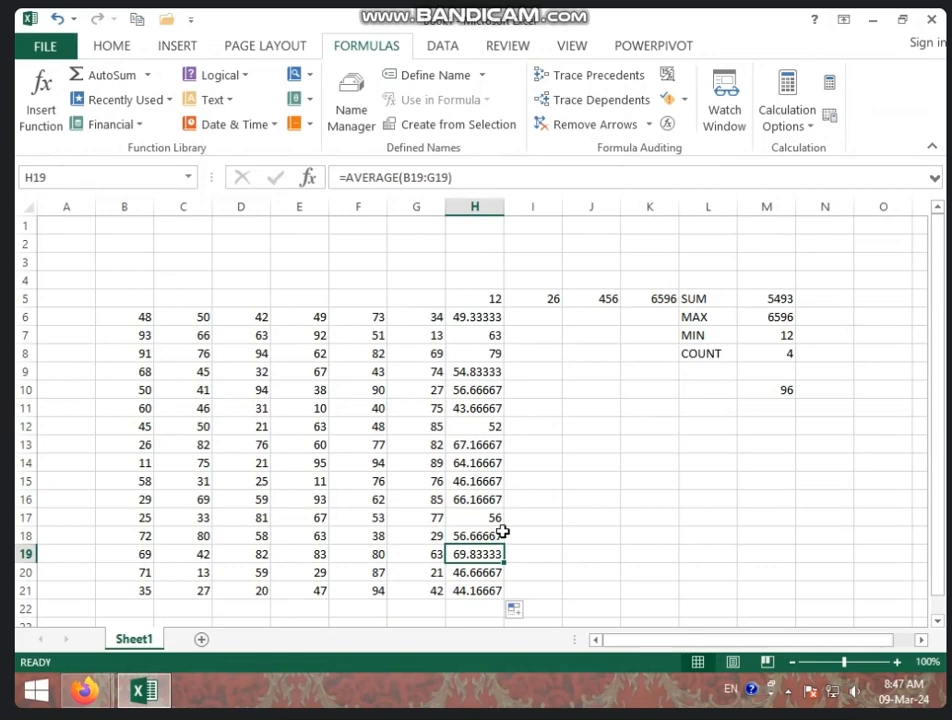
pyautogui.click(533, 481)
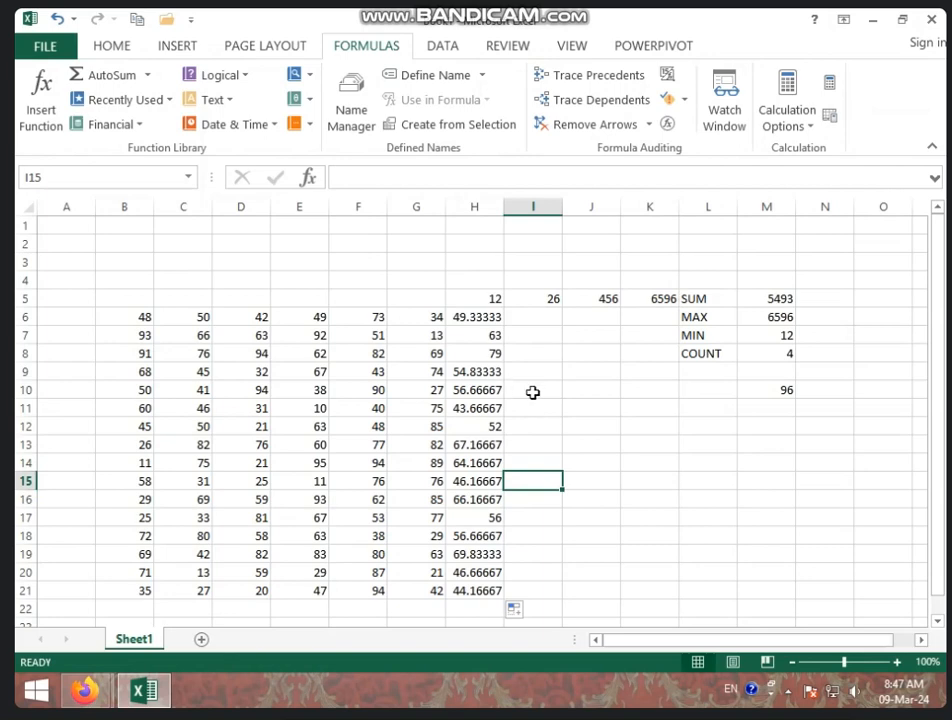
pyautogui.scroll(-1, 465, 260)
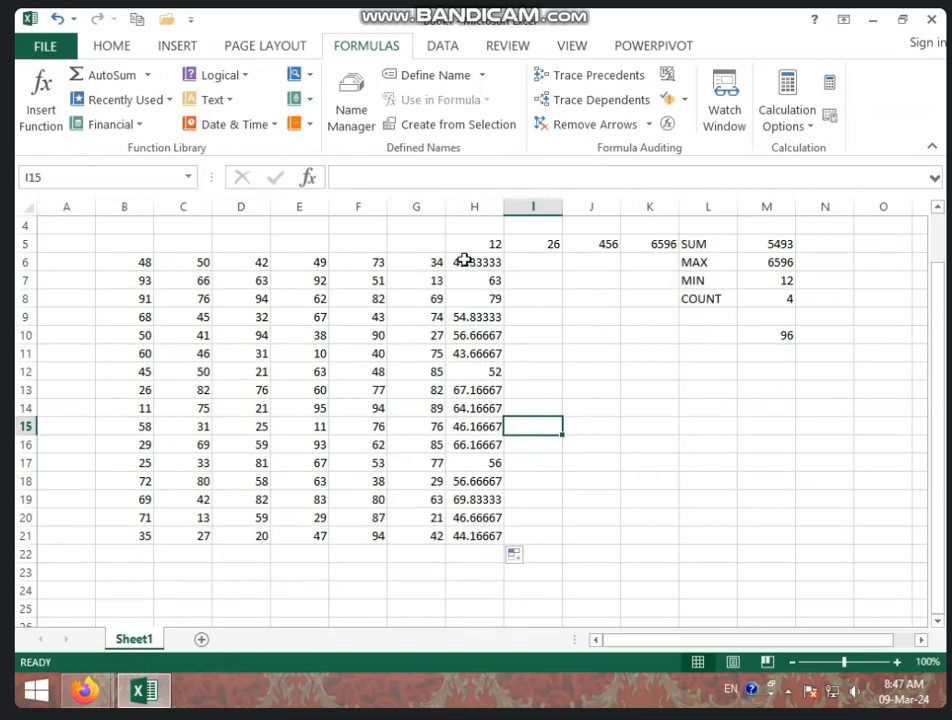
# Insert a MAX formula in H23 over the range H5:H22 using AutoSum
pyautogui.moveTo(465, 260); pyautogui.dragTo(478, 537)
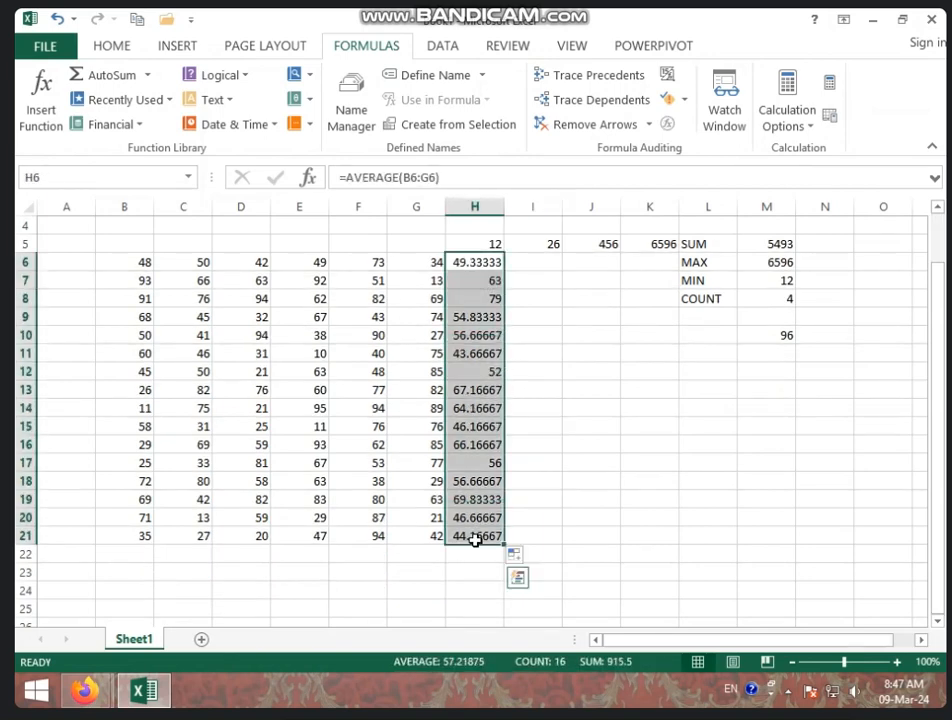
pyautogui.click(581, 506)
pyautogui.click(453, 573)
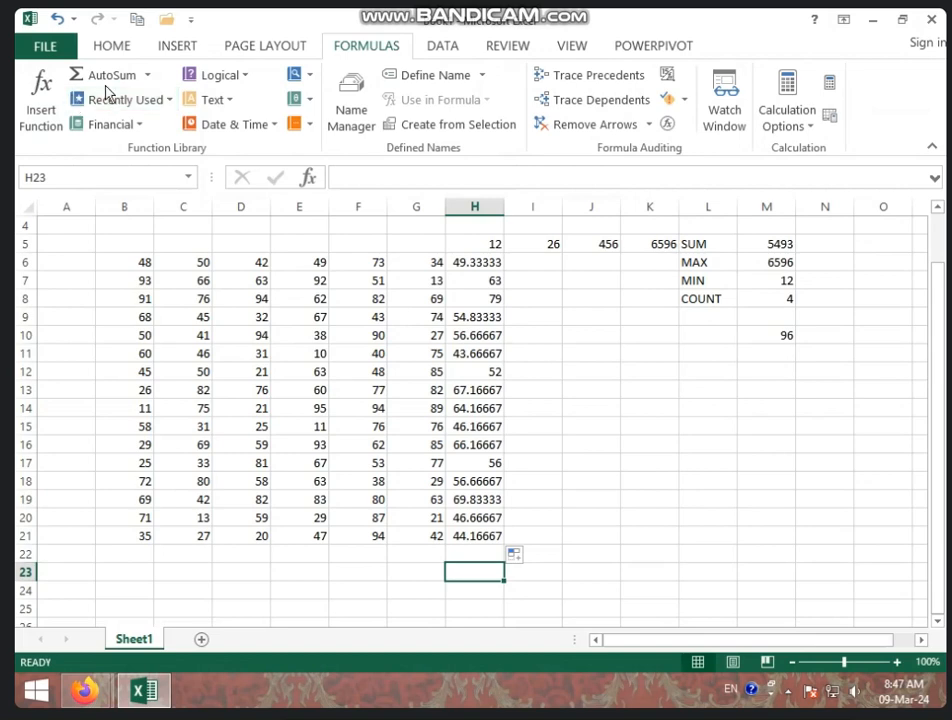
pyautogui.click(146, 76)
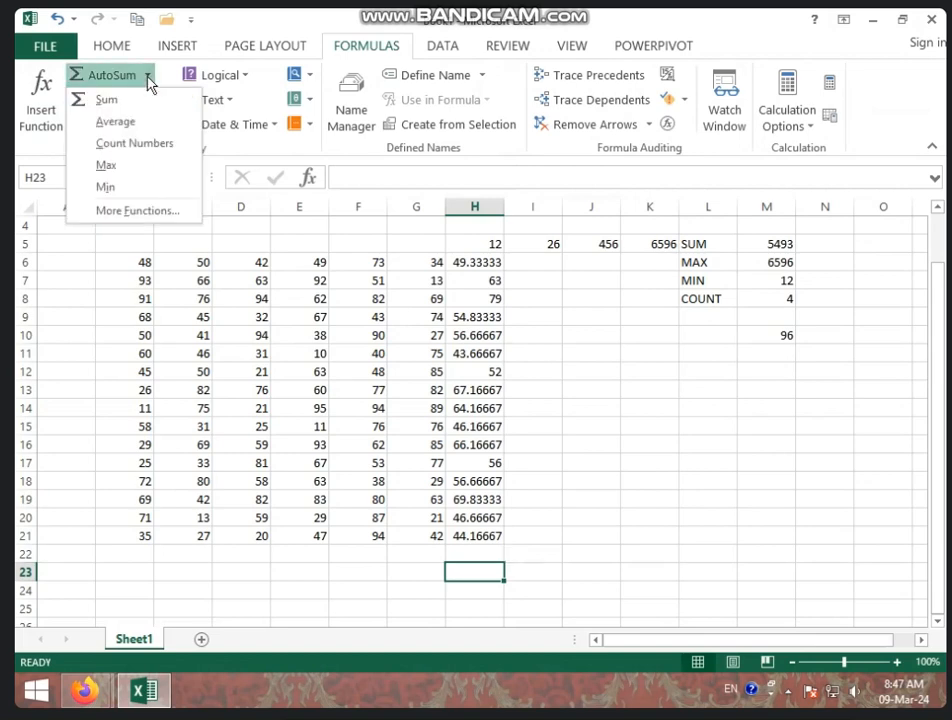
pyautogui.click(135, 170)
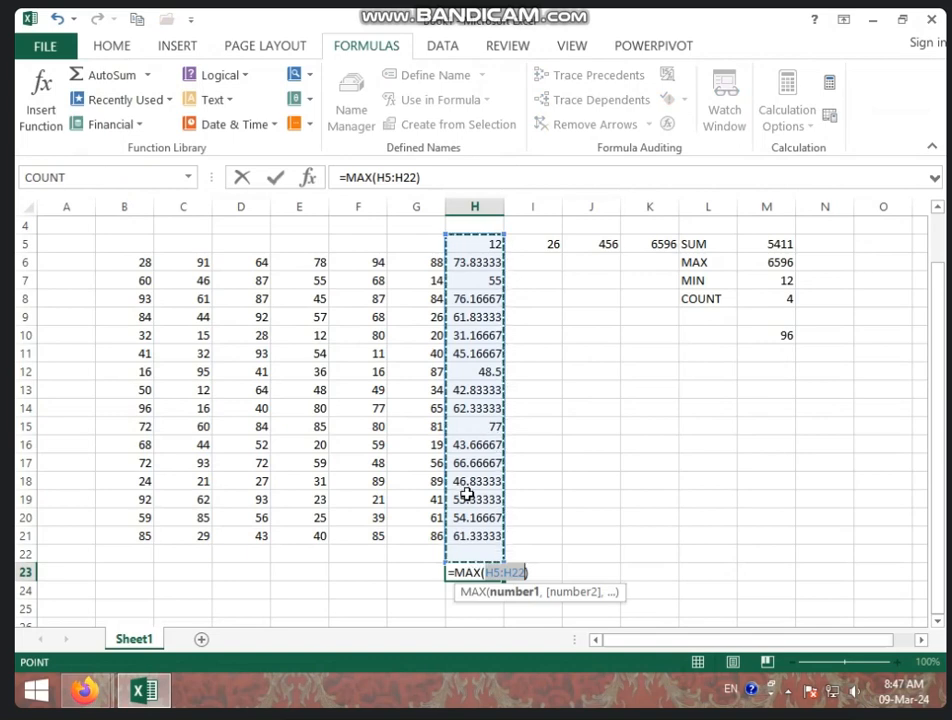
pyautogui.press('Return')
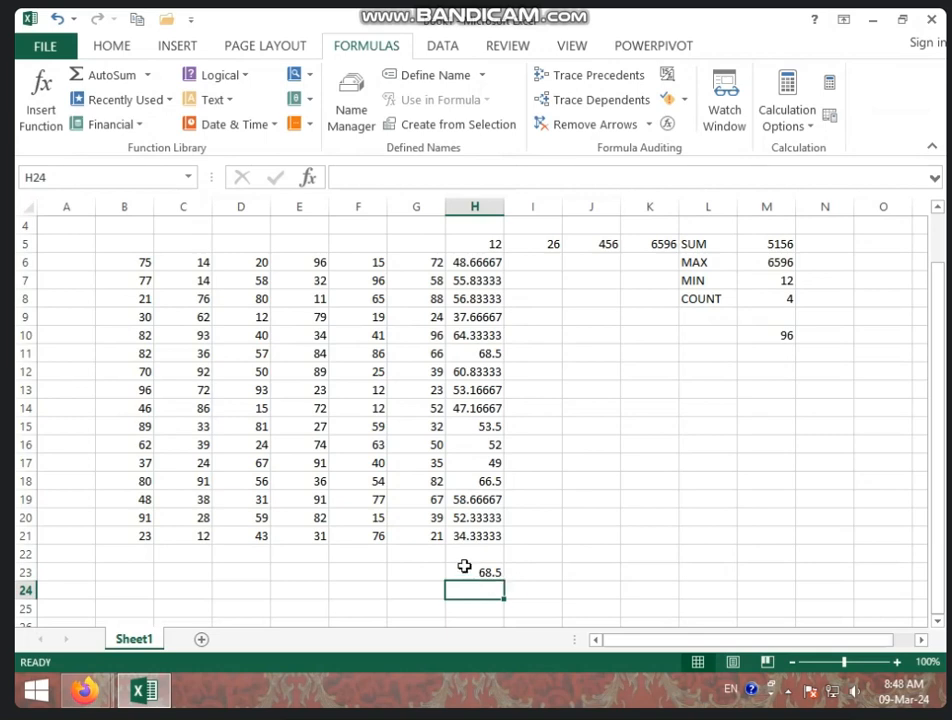
# Clear all contents from the range A5:N24
pyautogui.moveTo(79, 251); pyautogui.dragTo(827, 591)
pyautogui.press('Delete')
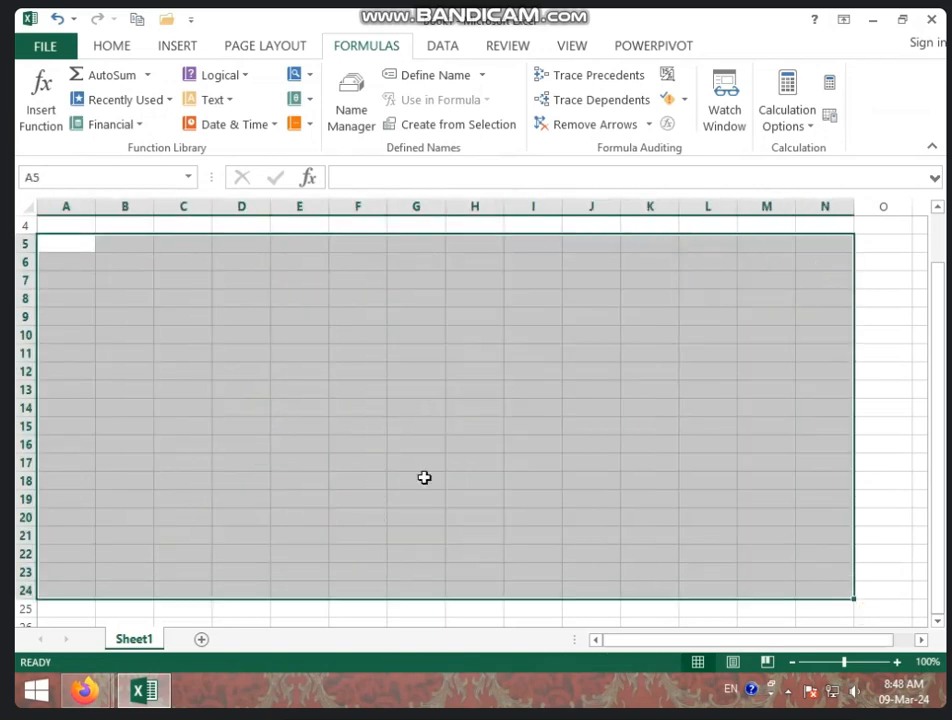
pyautogui.click(358, 444)
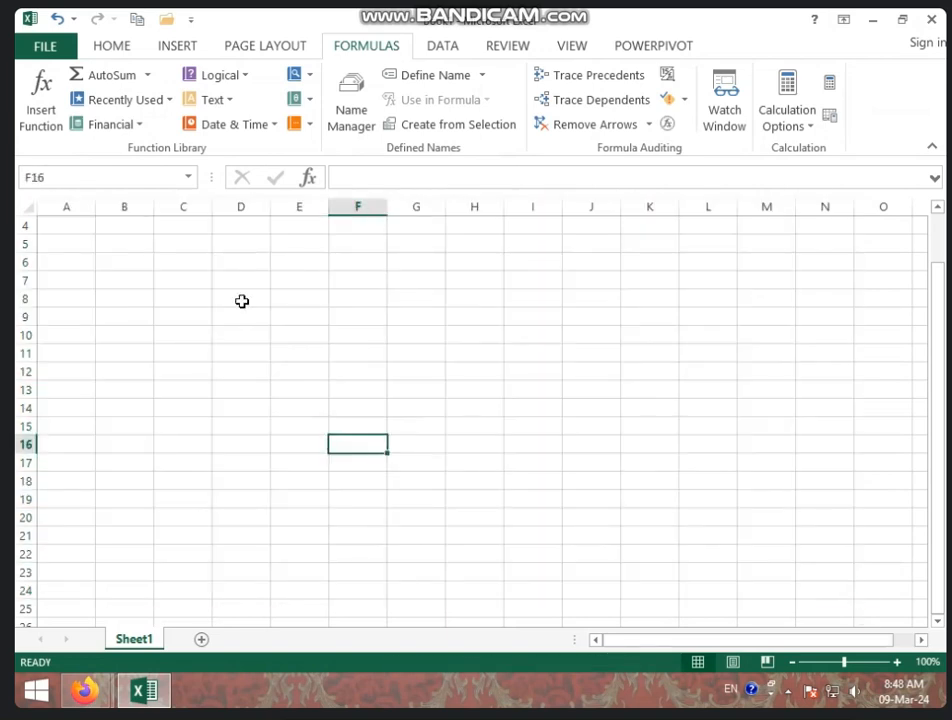
pyautogui.click(153, 106)
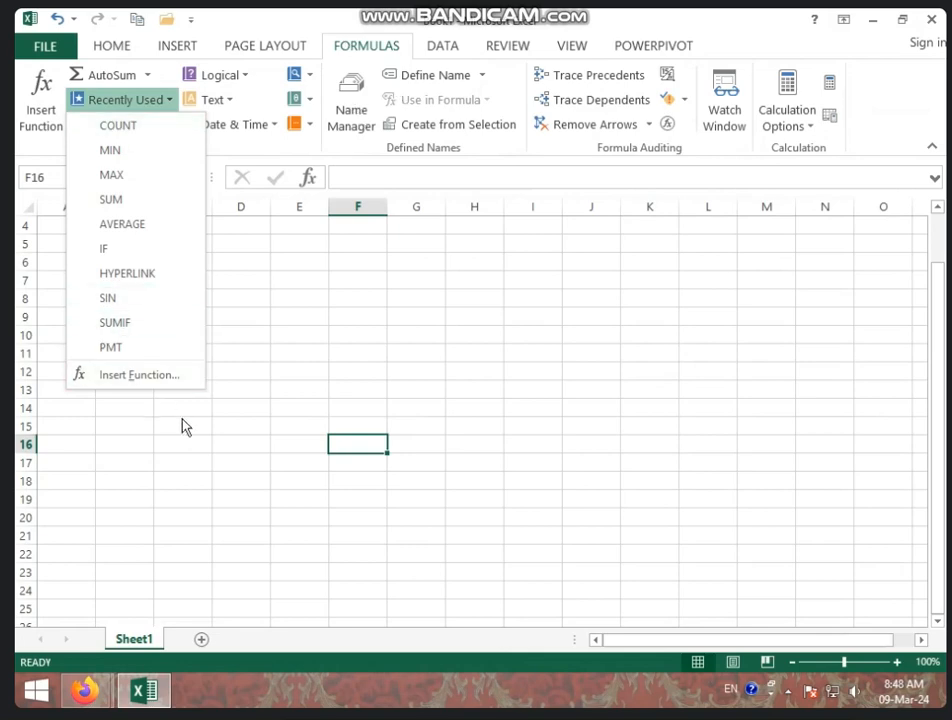
pyautogui.click(234, 422)
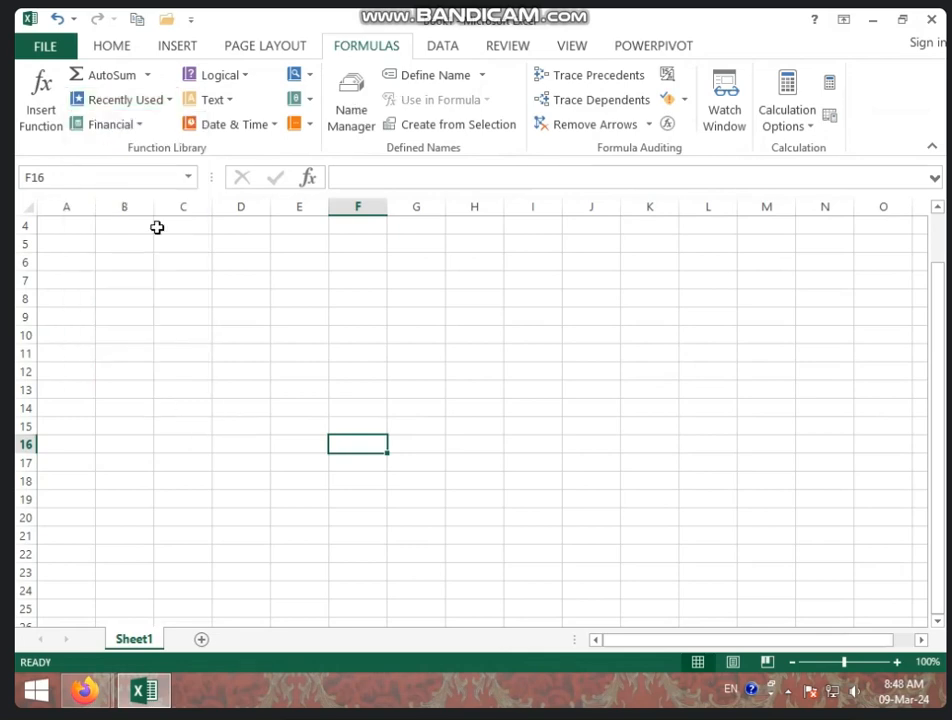
pyautogui.click(143, 127)
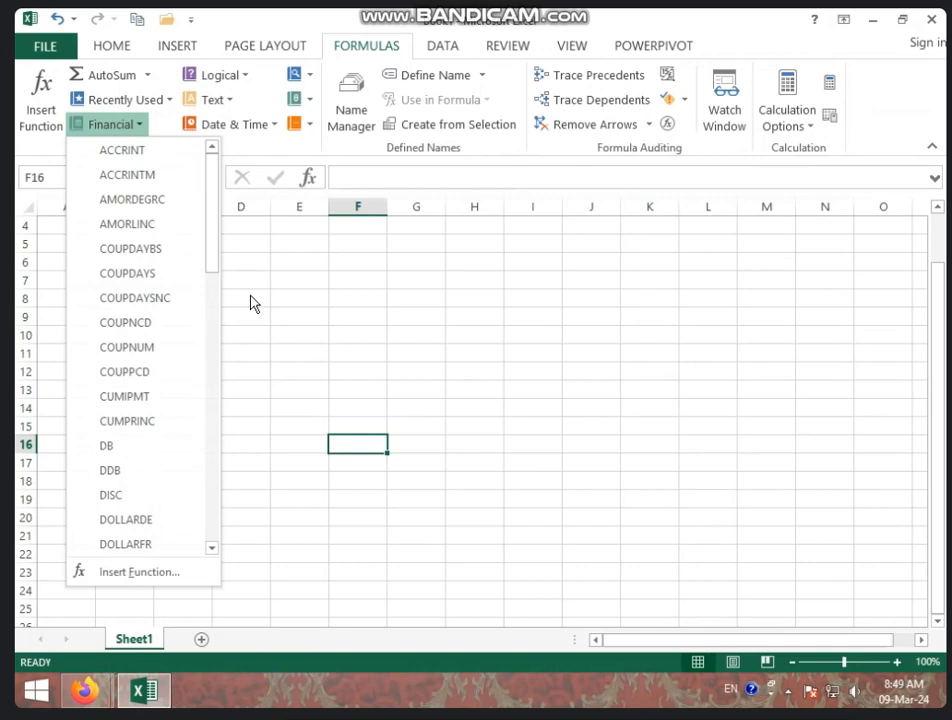
pyautogui.click(249, 310)
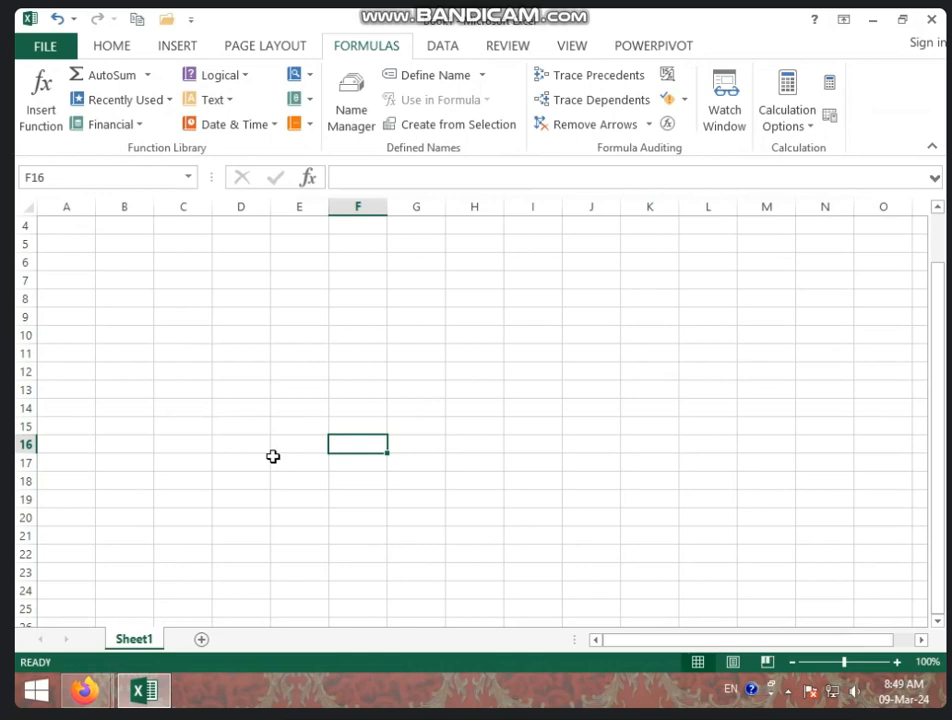
# Enter the label BANK LOAN in D9 and 150000 in E9, then widen column D to fit
pyautogui.click(230, 313)
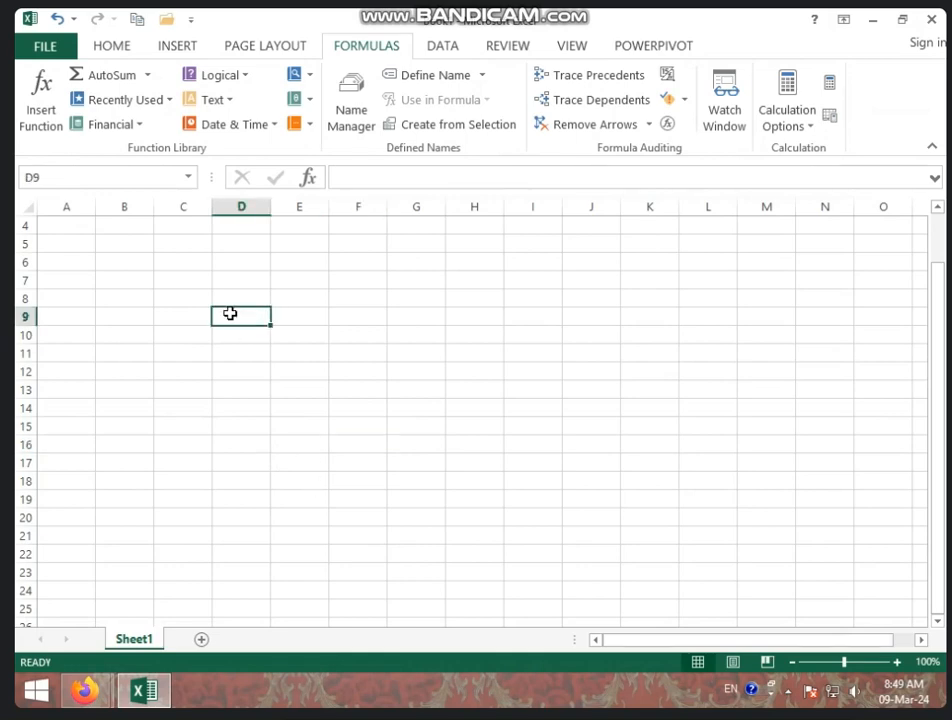
pyautogui.write('BANK')
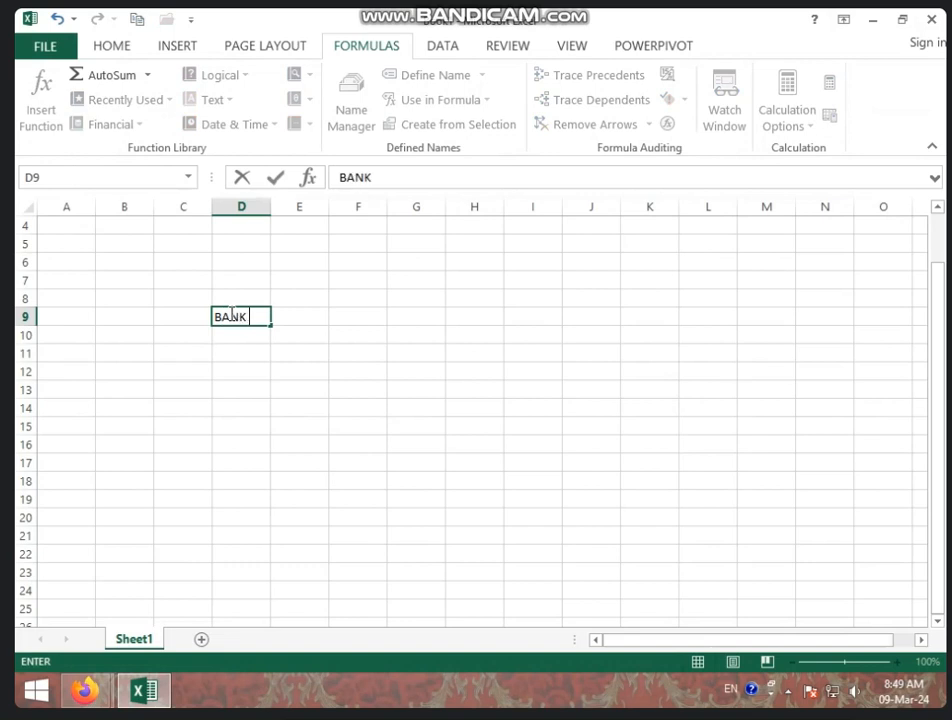
pyautogui.write(' LOAN')
pyautogui.press('Tab')
pyautogui.write('1')
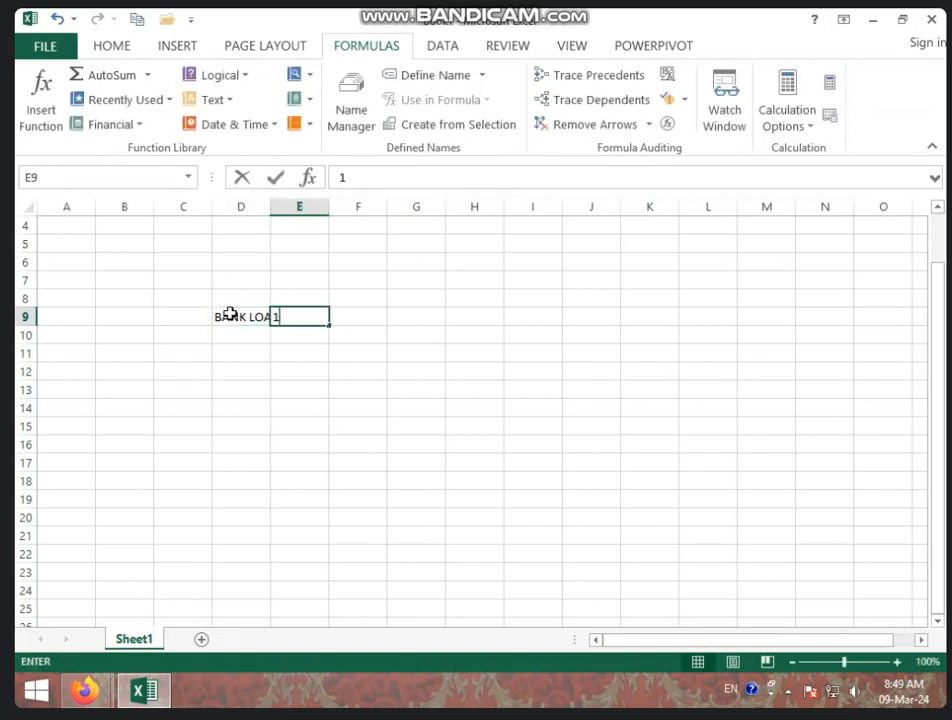
pyautogui.write('50000')
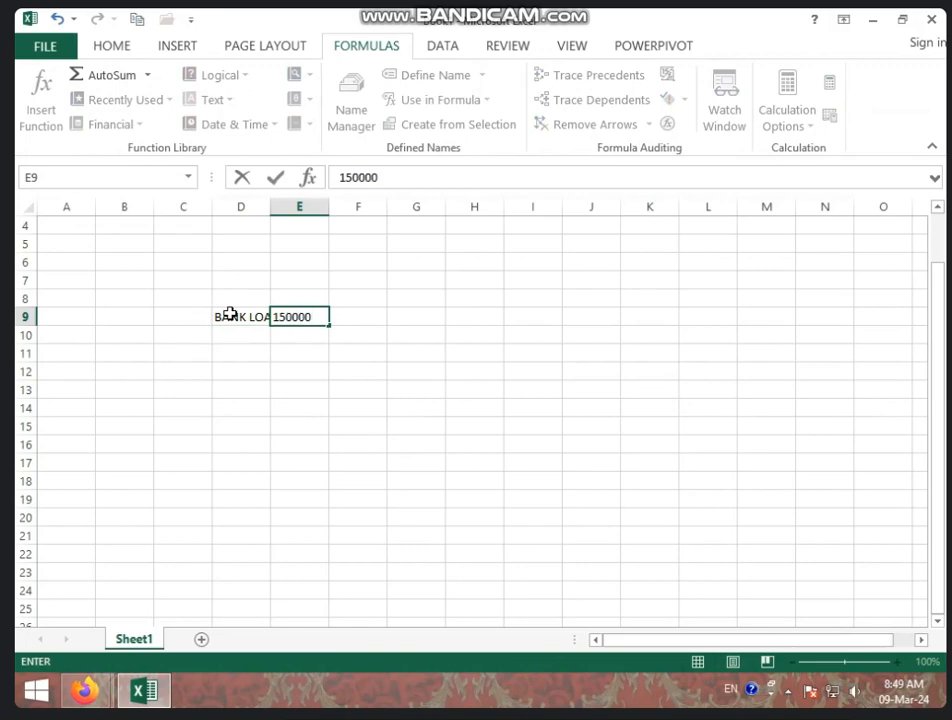
pyautogui.click(297, 378)
pyautogui.moveTo(270, 206); pyautogui.dragTo(352, 212)
pyautogui.click(277, 337)
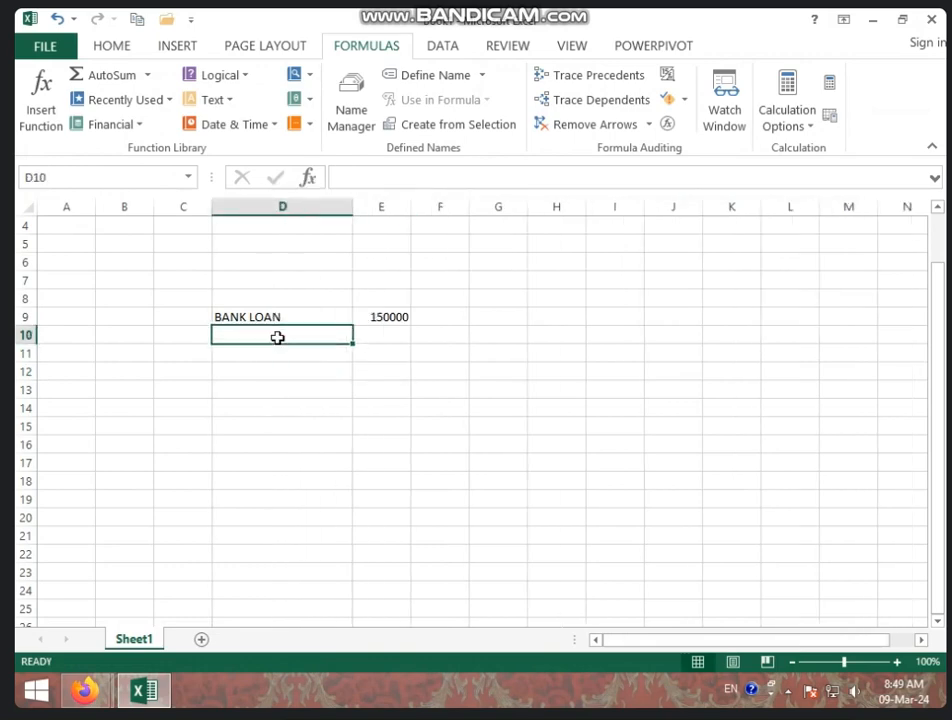
# Enter the label RATE in D10 and the value 10% beside it in E10
pyautogui.write('RATE')
pyautogui.press('Tab')
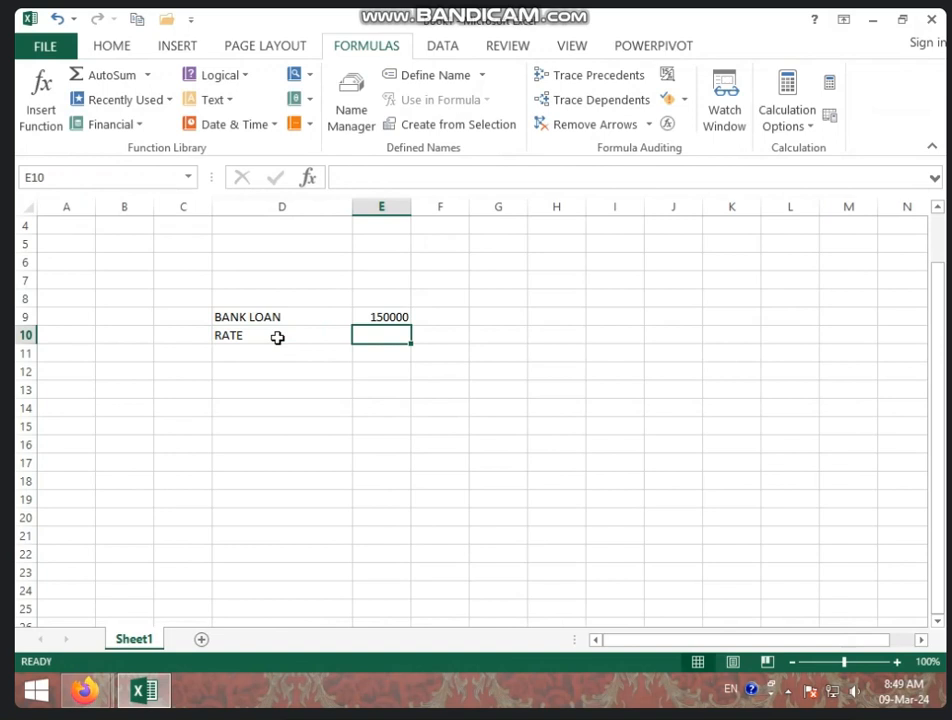
pyautogui.write('10%')
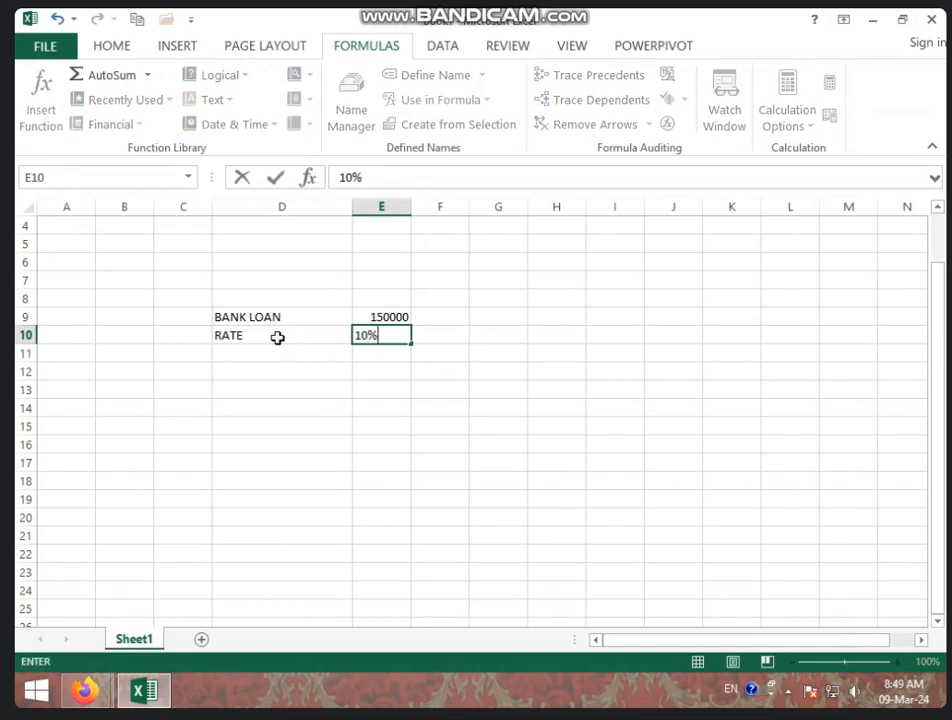
pyautogui.press('Return')
pyautogui.press('Left')
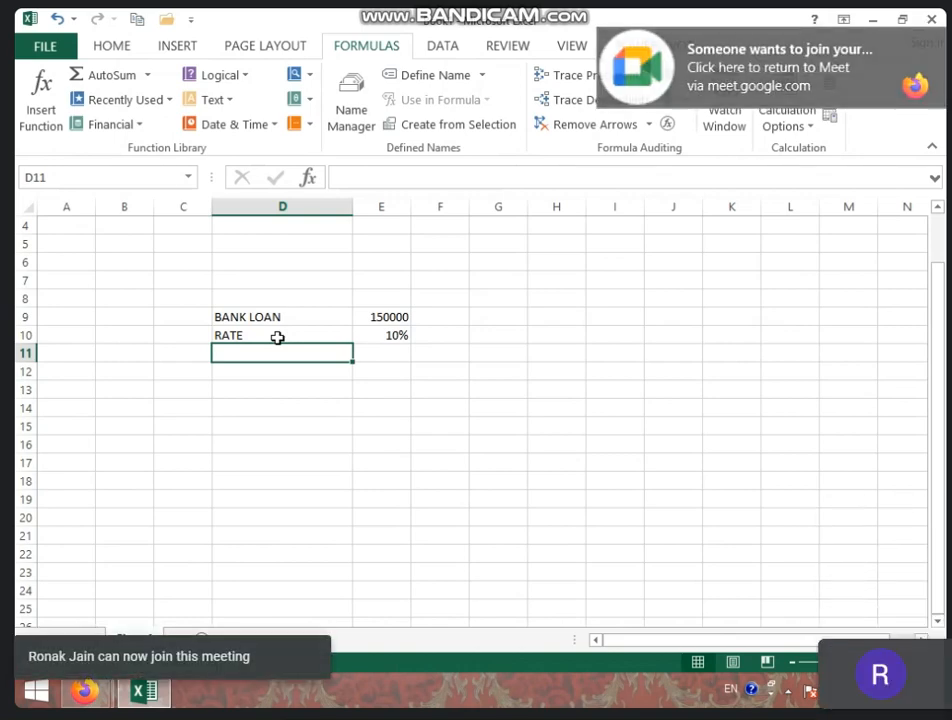
# Enter the label LOAN YEARS in D11 and the value 5 beside it in E11
pyautogui.write('LOAN YEARS')
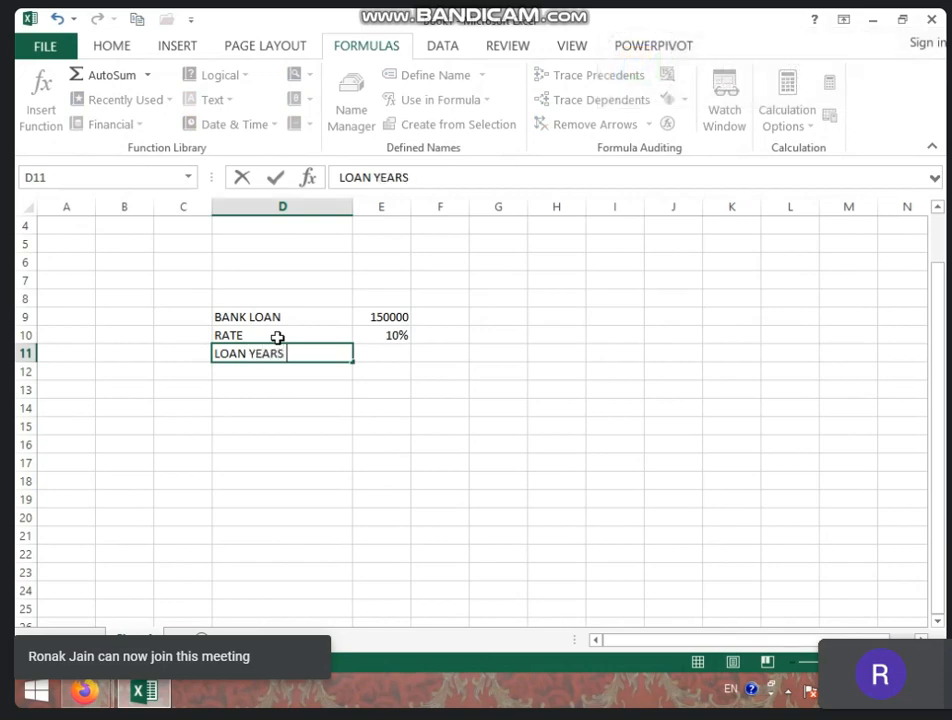
pyautogui.press('Tab')
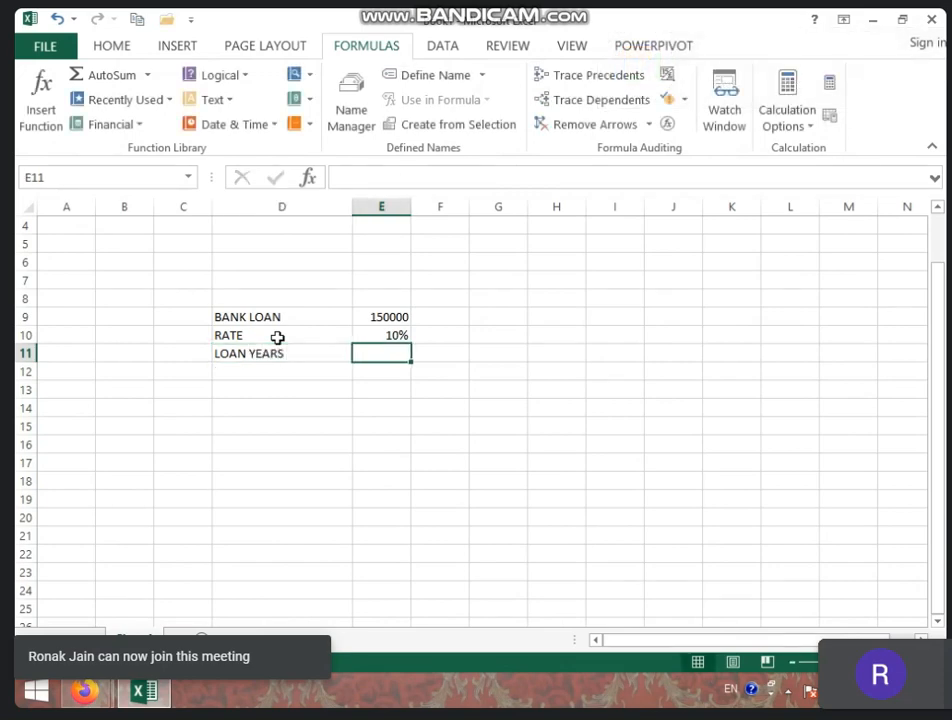
pyautogui.write('5')
pyautogui.click(263, 450)
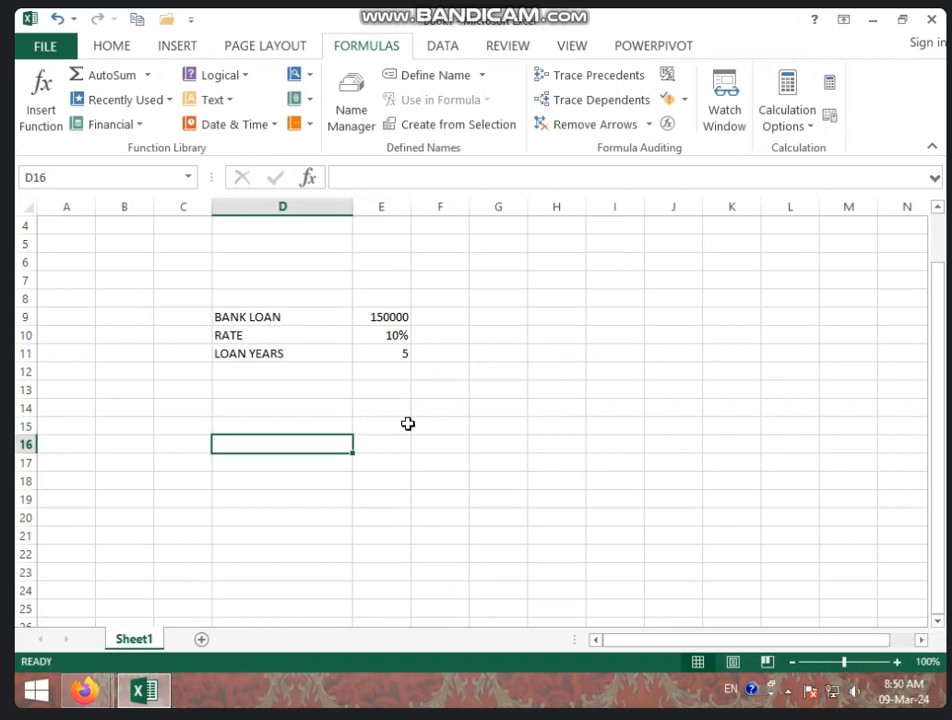
pyautogui.click(310, 417)
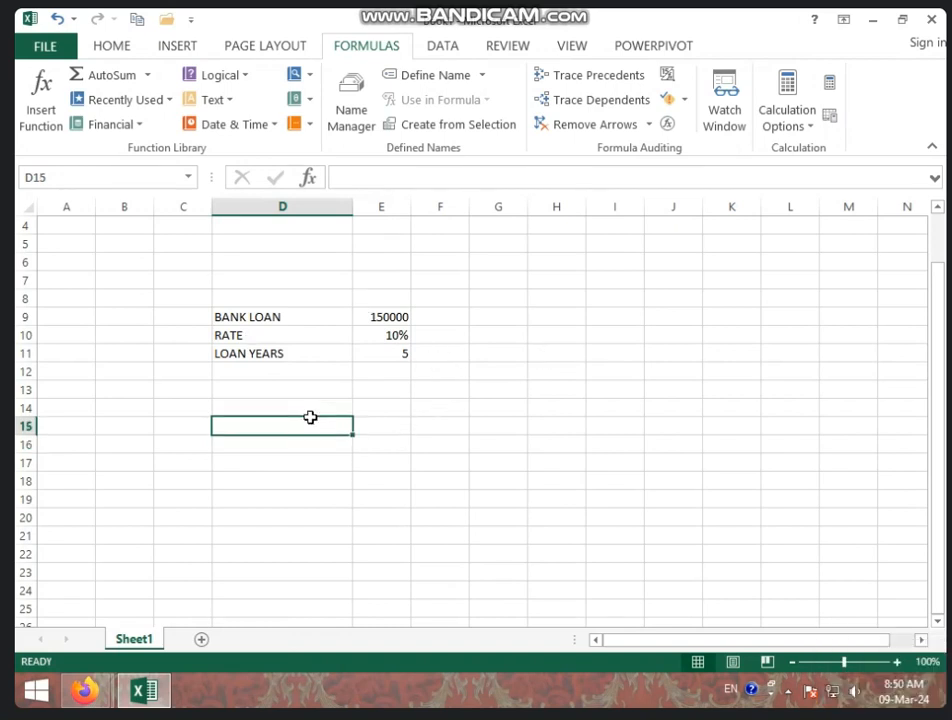
# Enter the labels EMI, INT AMT and AMT PAID in cells D15, D16 and D17
pyautogui.write('EMI')
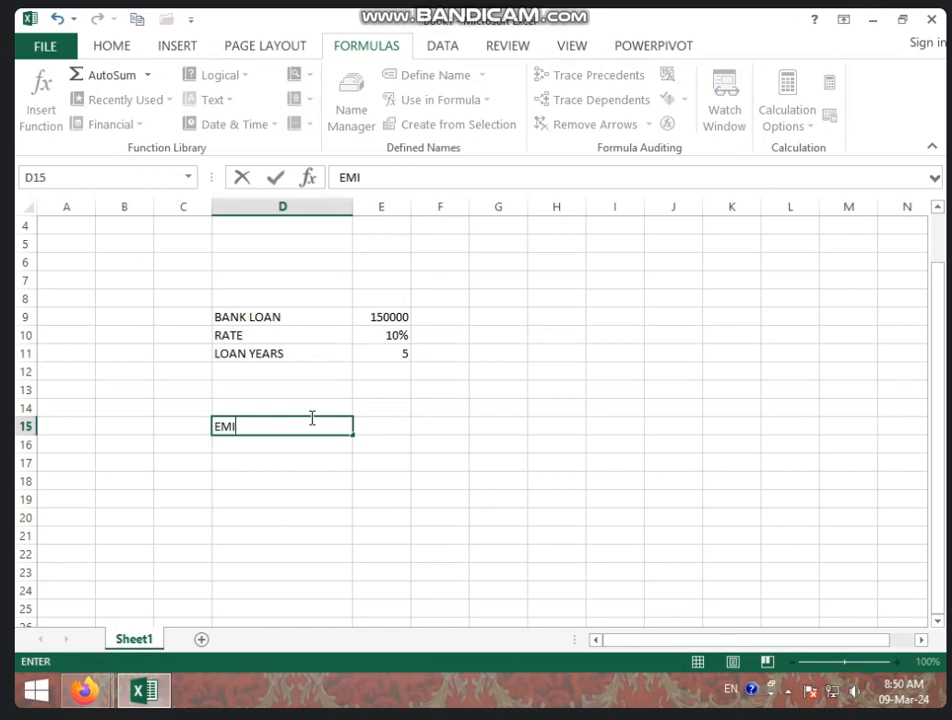
pyautogui.press('Tab')
pyautogui.press('Left')
pyautogui.press('Down')
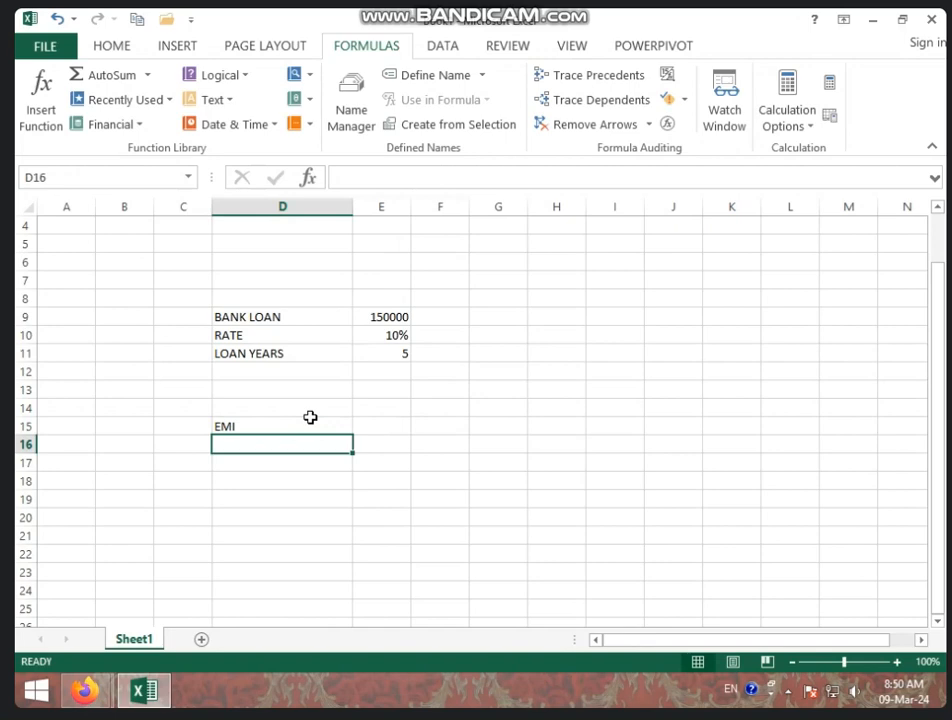
pyautogui.write('IN')
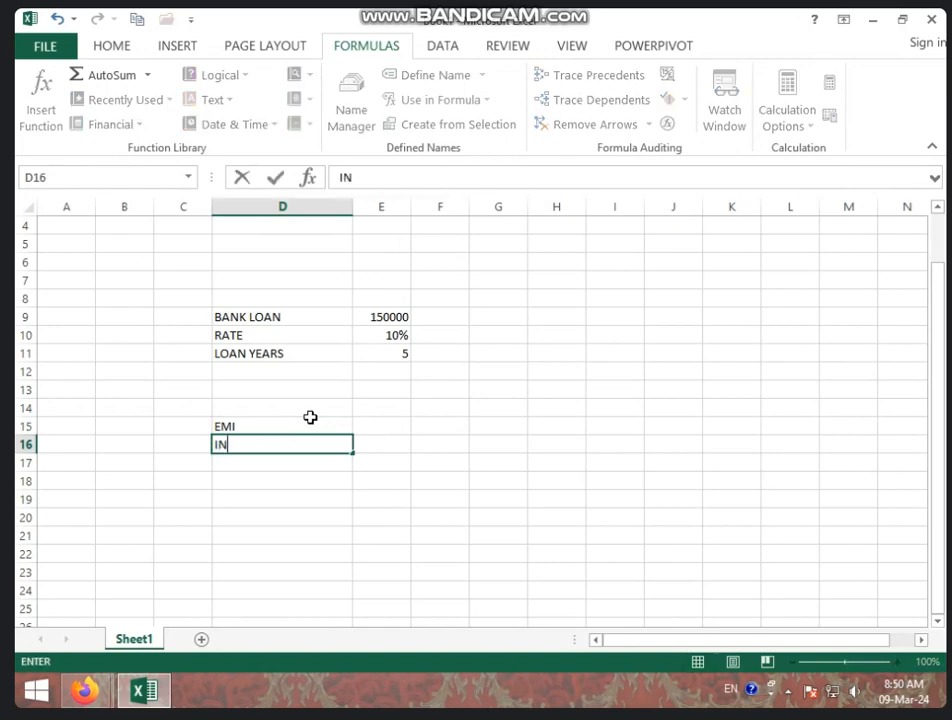
pyautogui.write('T AMT')
pyautogui.press('Return')
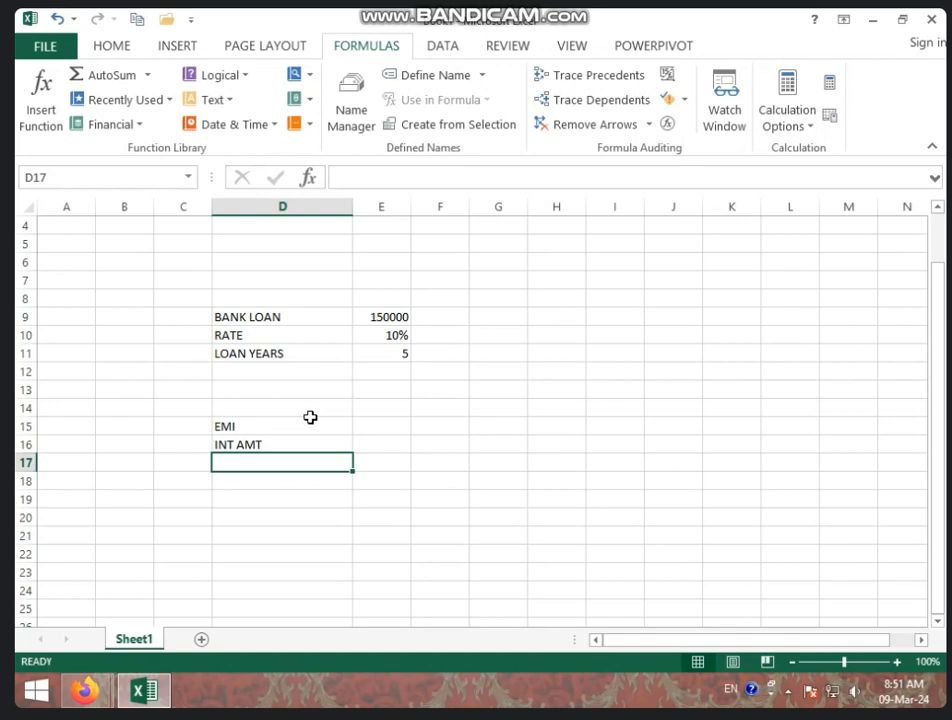
pyautogui.write('A')
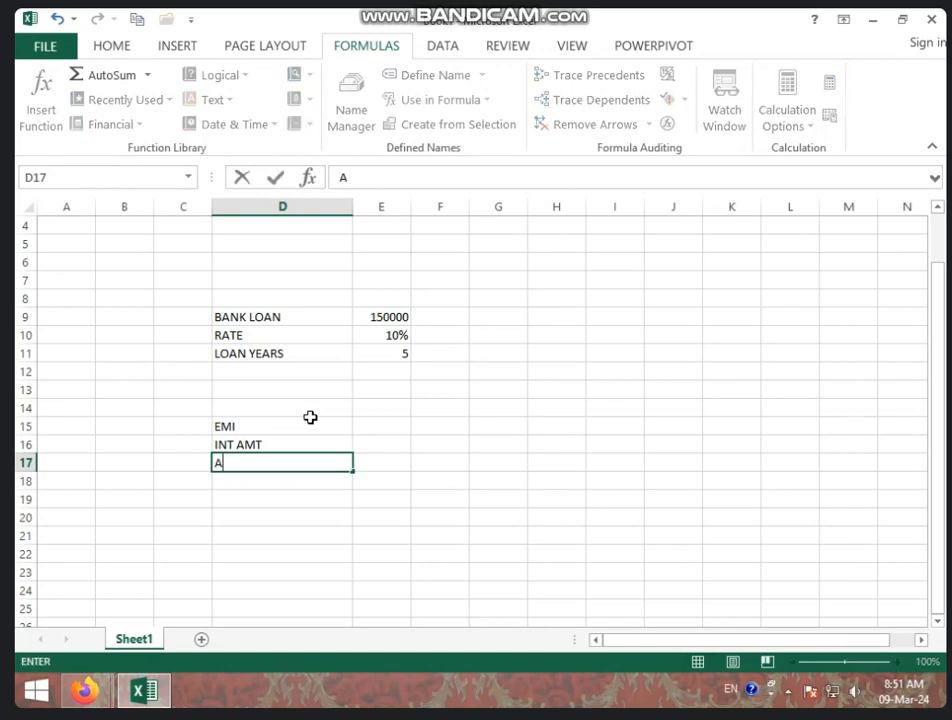
pyautogui.write('MT PAID')
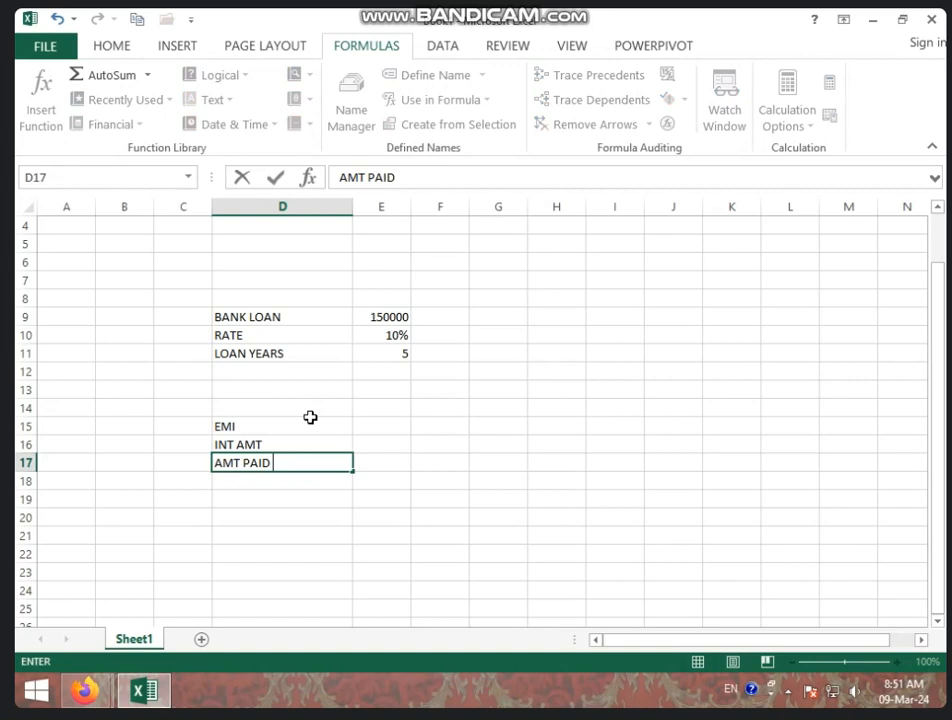
pyautogui.press('Tab')
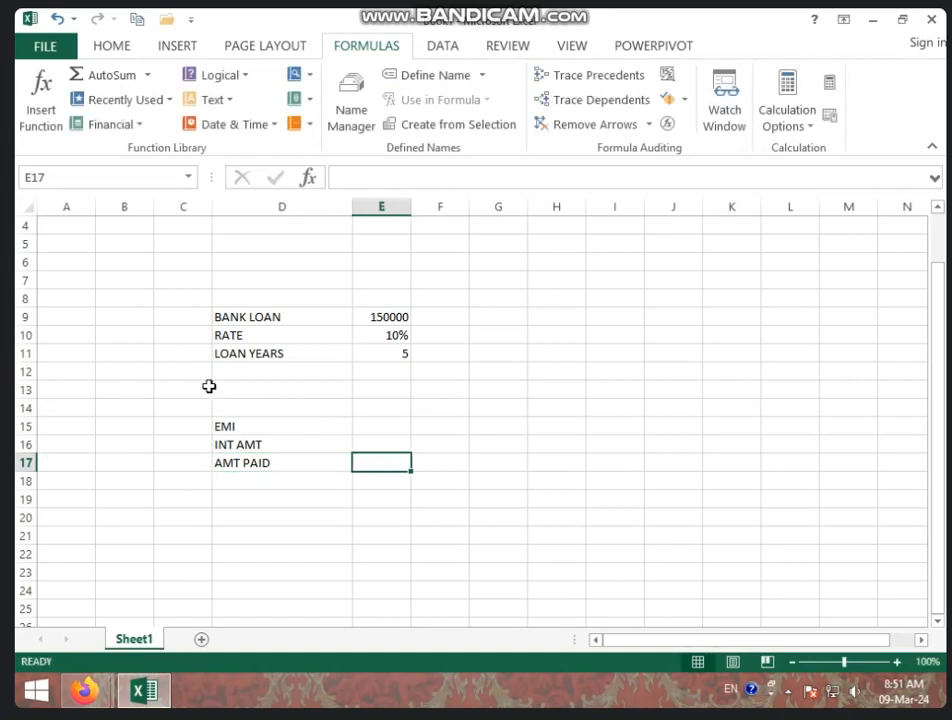
# Enter the function names PMT, IPMT and PPMT in E15, E16 and E17 beside the labels
pyautogui.click(379, 423)
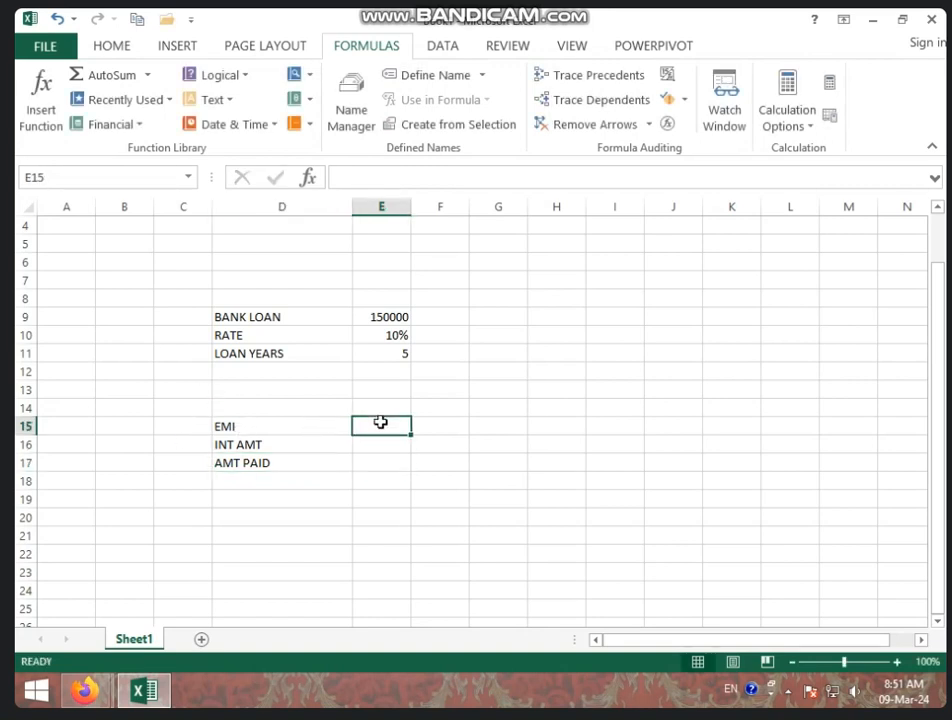
pyautogui.write('PMT')
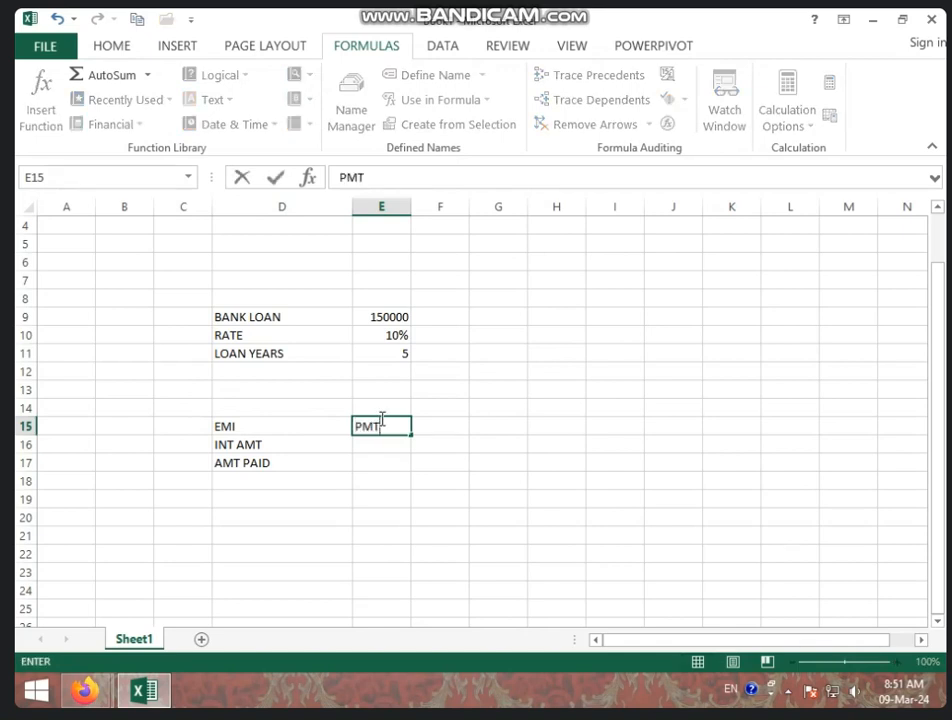
pyautogui.press('Return')
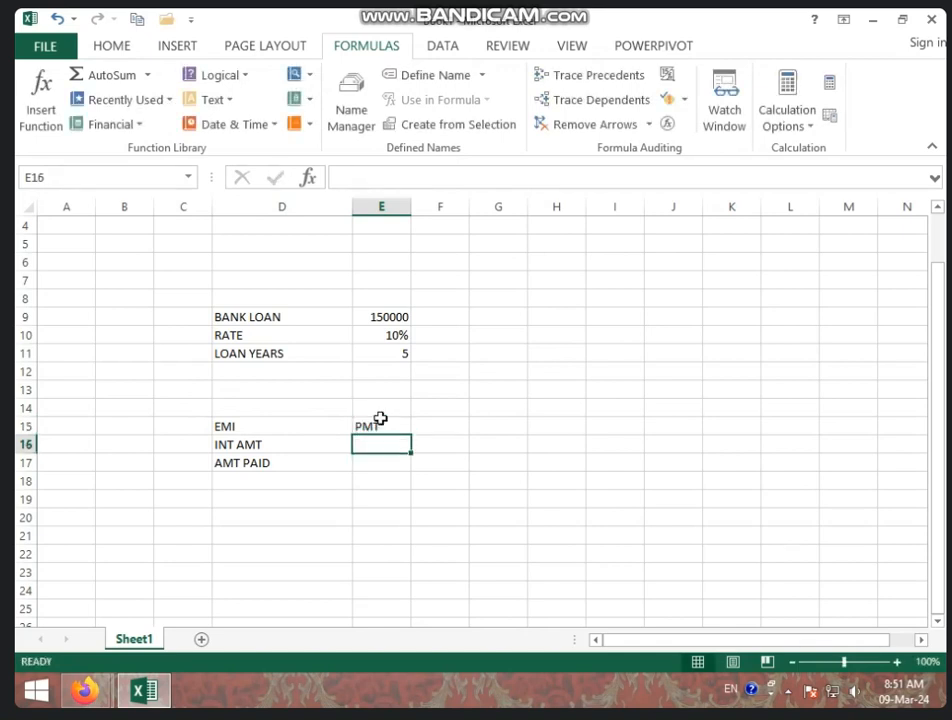
pyautogui.write('IP')
pyautogui.write('MT')
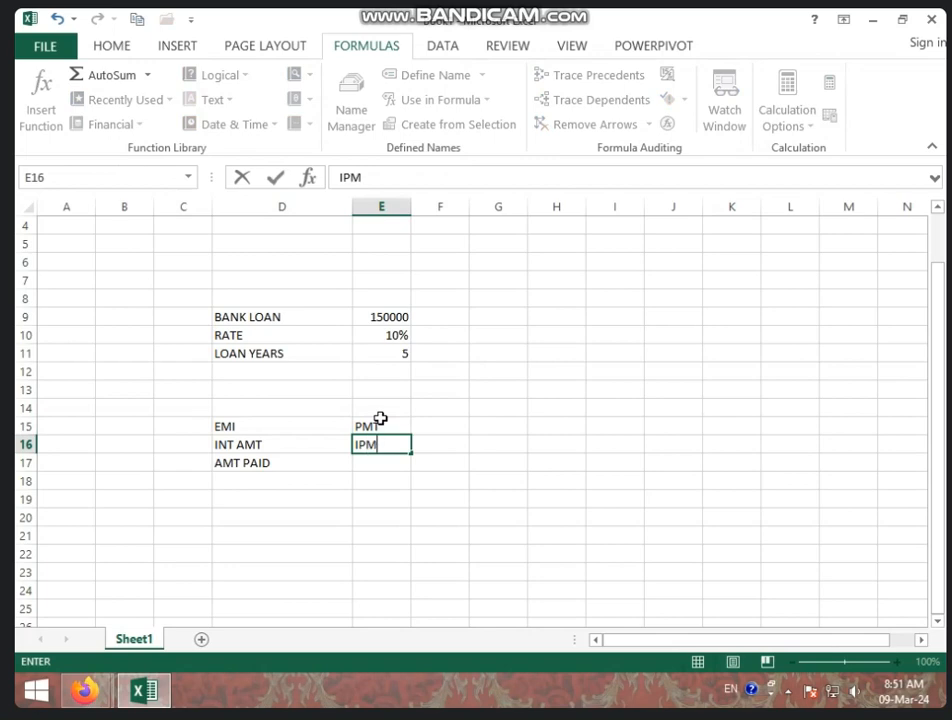
pyautogui.press('Return')
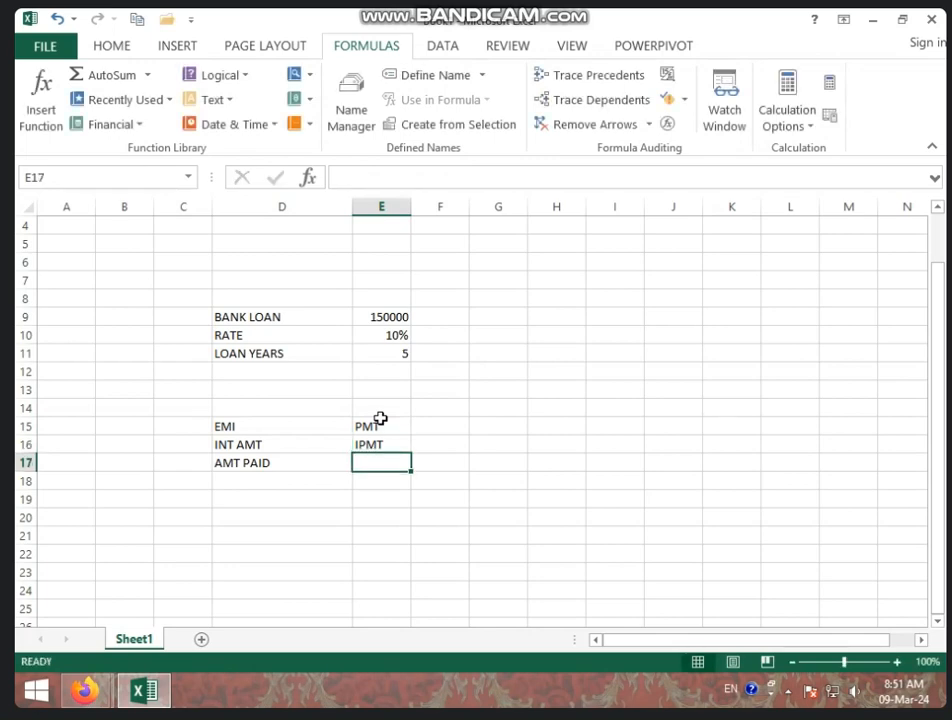
pyautogui.write('PPMT')
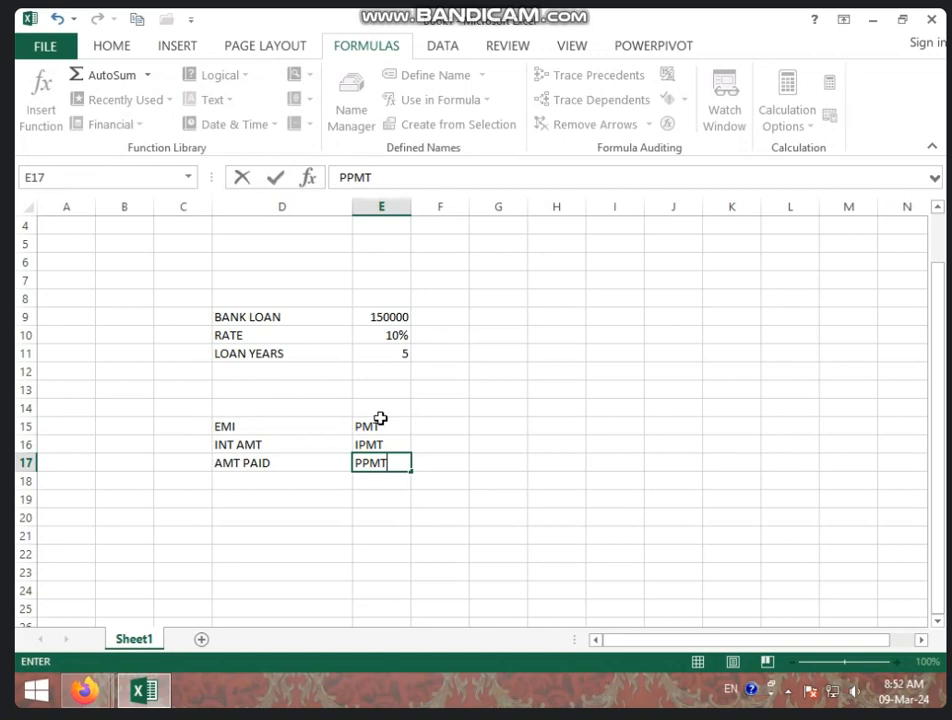
pyautogui.click(420, 426)
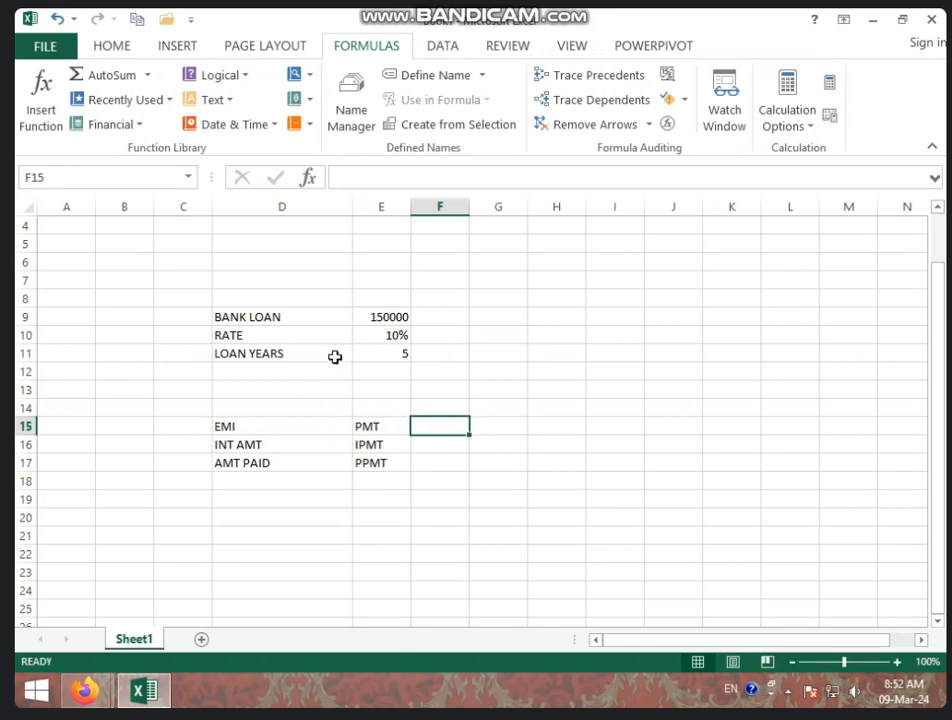
pyautogui.click(140, 128)
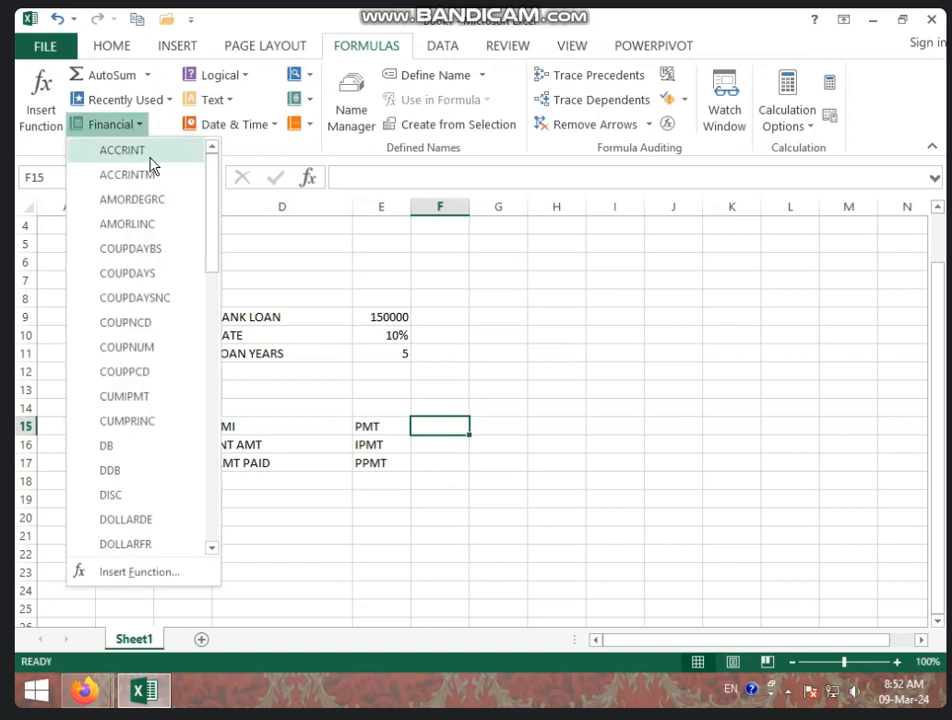
pyautogui.scroll(-3, 159, 396)
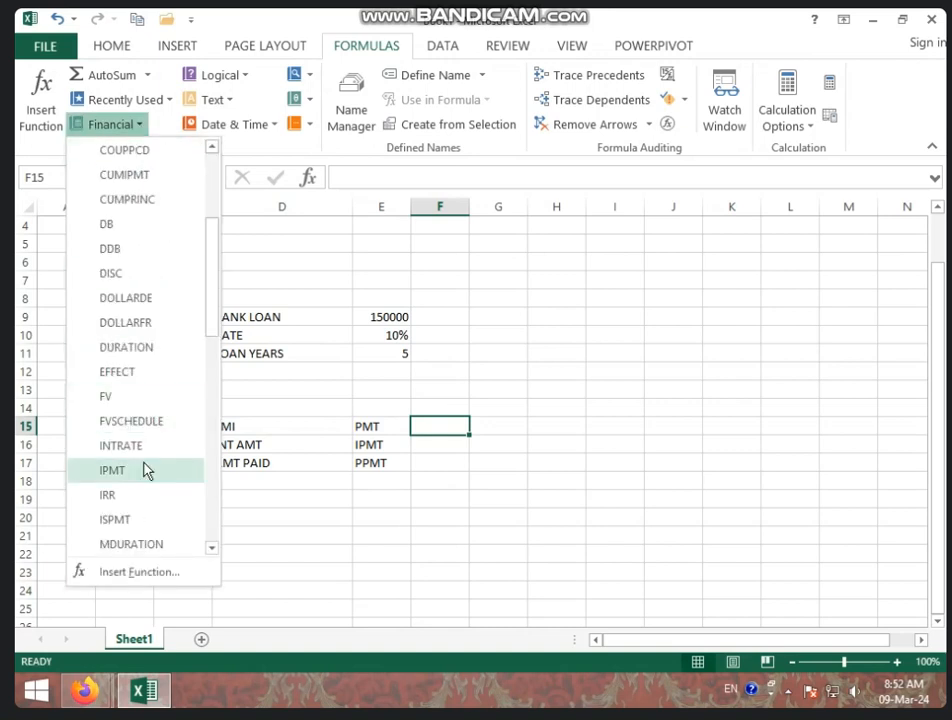
pyautogui.scroll(-4, 144, 470)
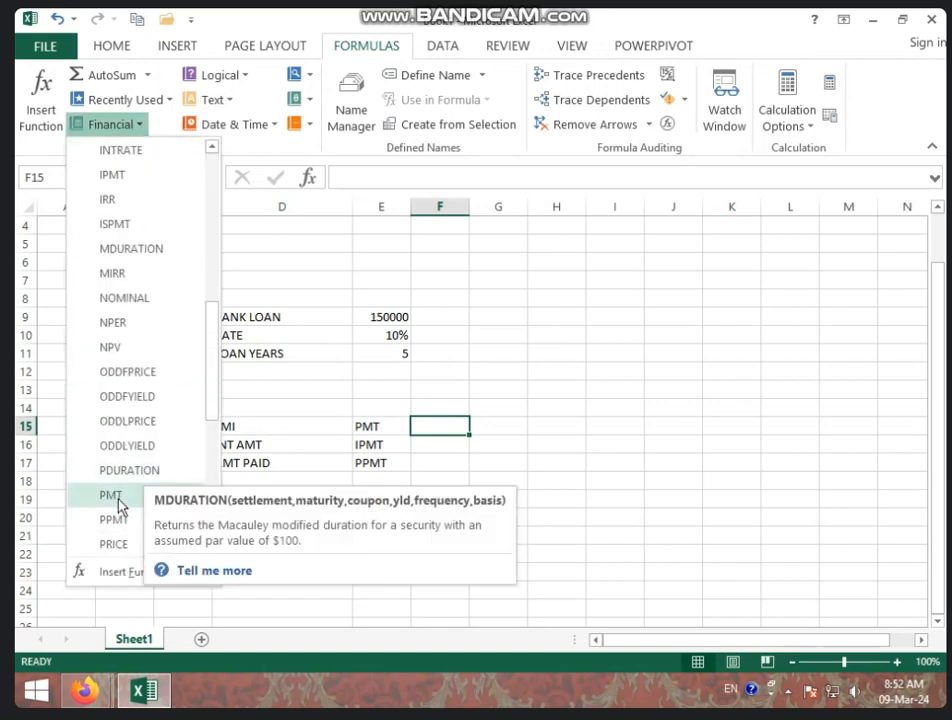
pyautogui.click(118, 498)
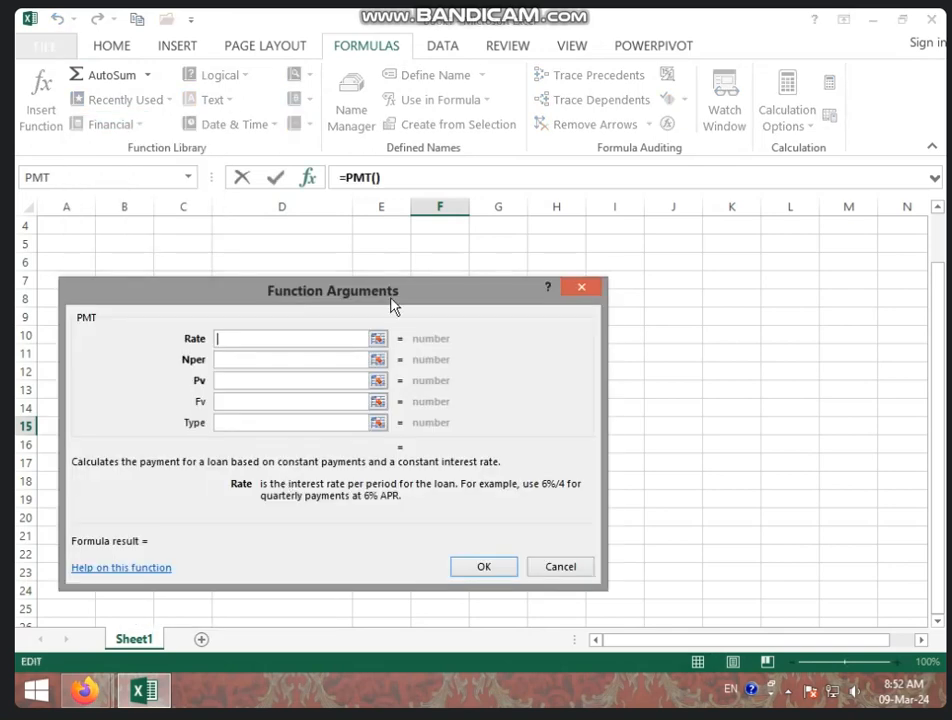
pyautogui.moveTo(348, 312); pyautogui.dragTo(630, 292)
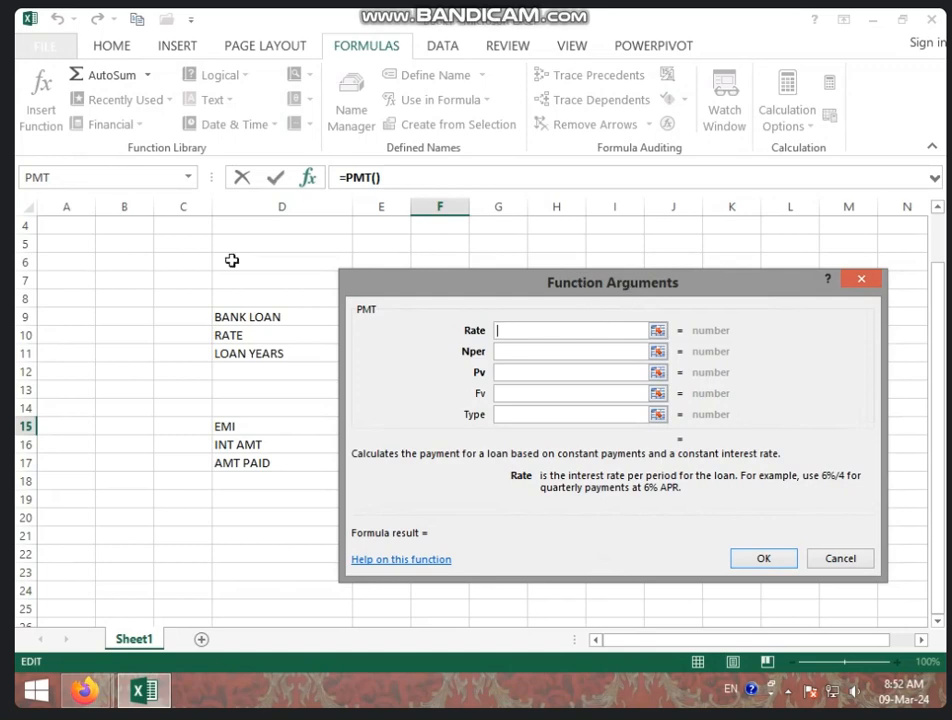
pyautogui.click(861, 279)
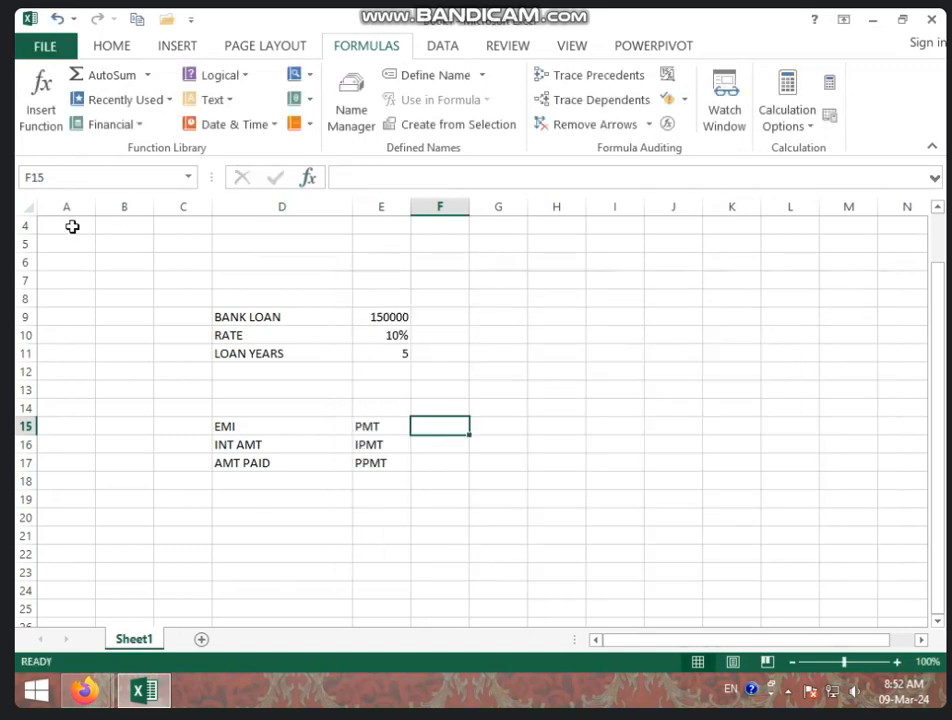
# Delete the empty columns A through C so the loan table starts in column A
pyautogui.moveTo(66, 206); pyautogui.dragTo(166, 206)
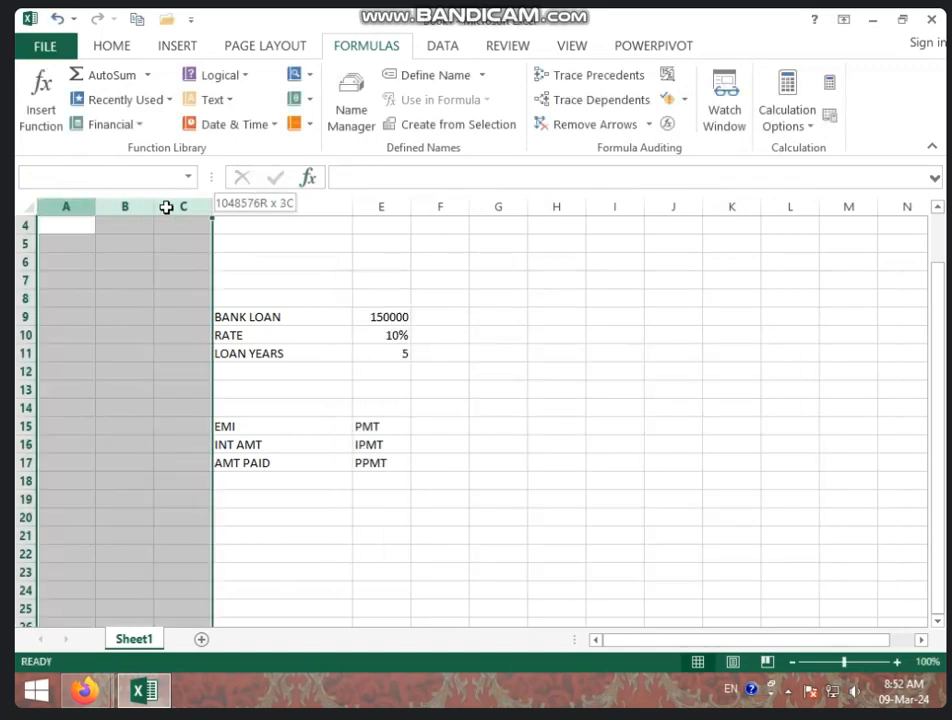
pyautogui.rightClick(160, 210)
pyautogui.click(228, 358)
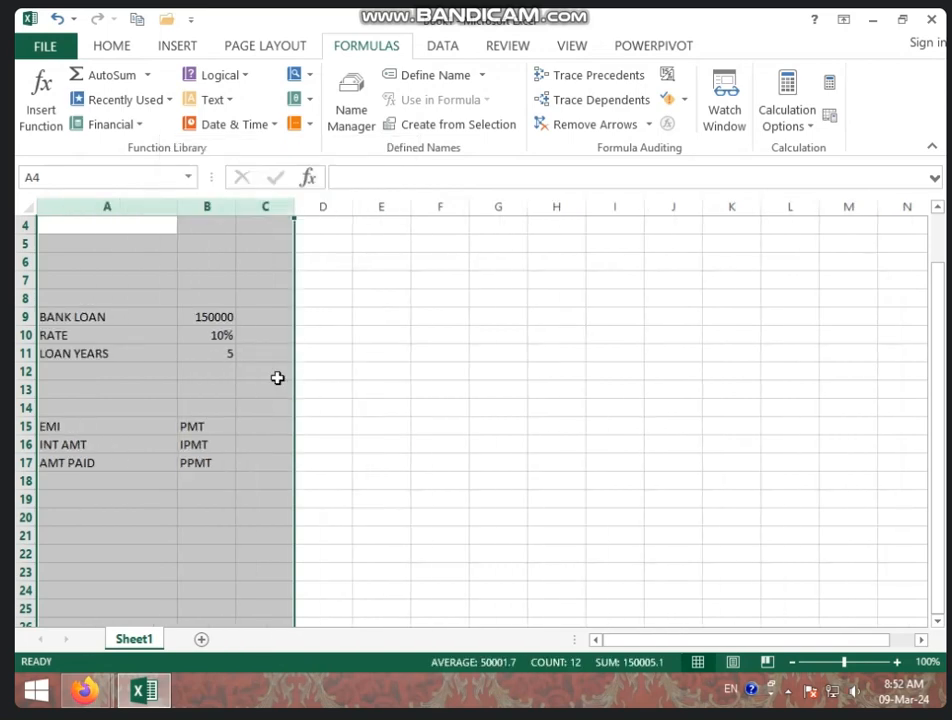
pyautogui.click(384, 347)
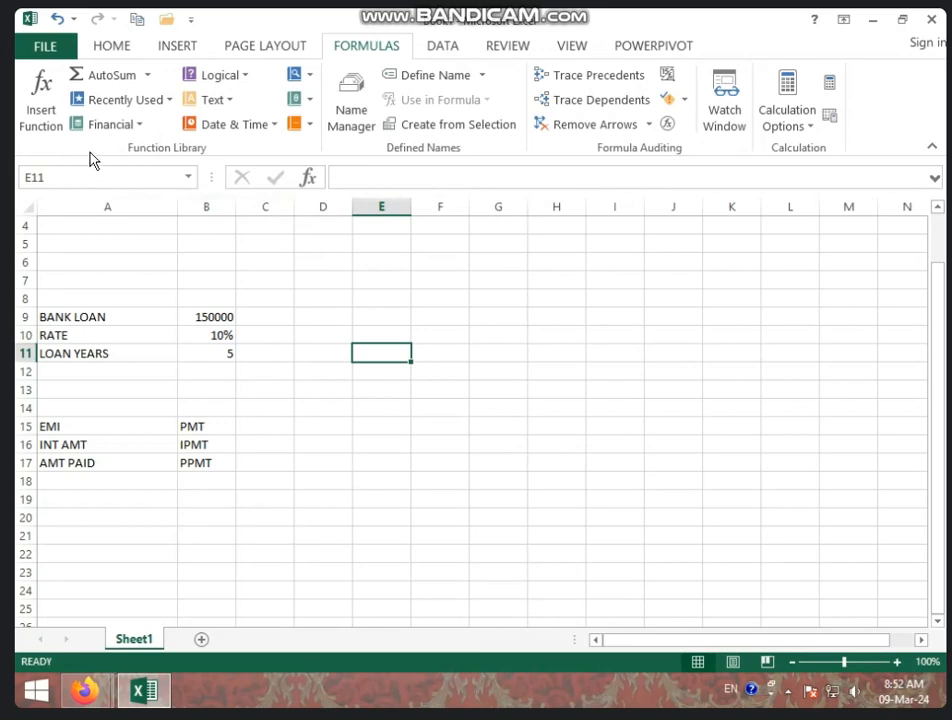
# Insert a PMT function in E11 and set its rate argument to B10/12 for the monthly interest rate
pyautogui.click(111, 127)
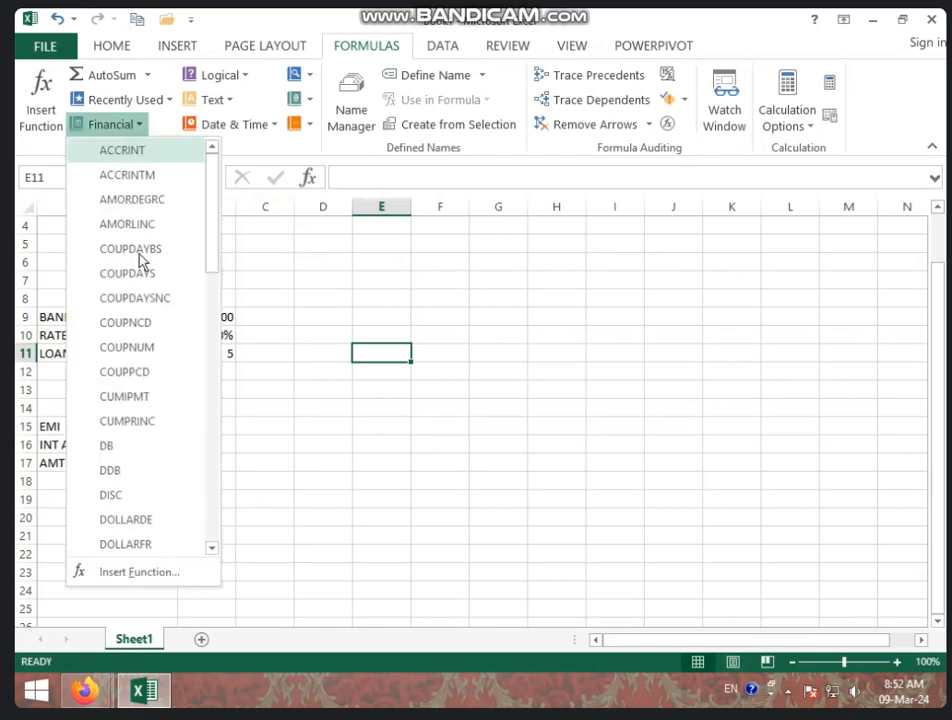
pyautogui.scroll(-6, 147, 389)
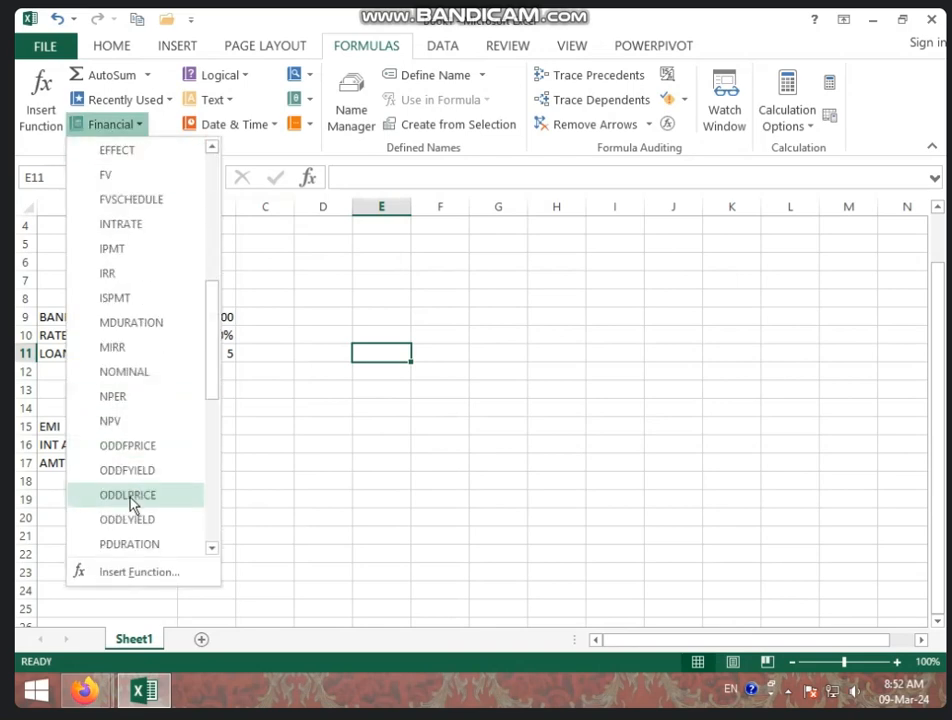
pyautogui.scroll(-1, 133, 505)
pyautogui.click(133, 510)
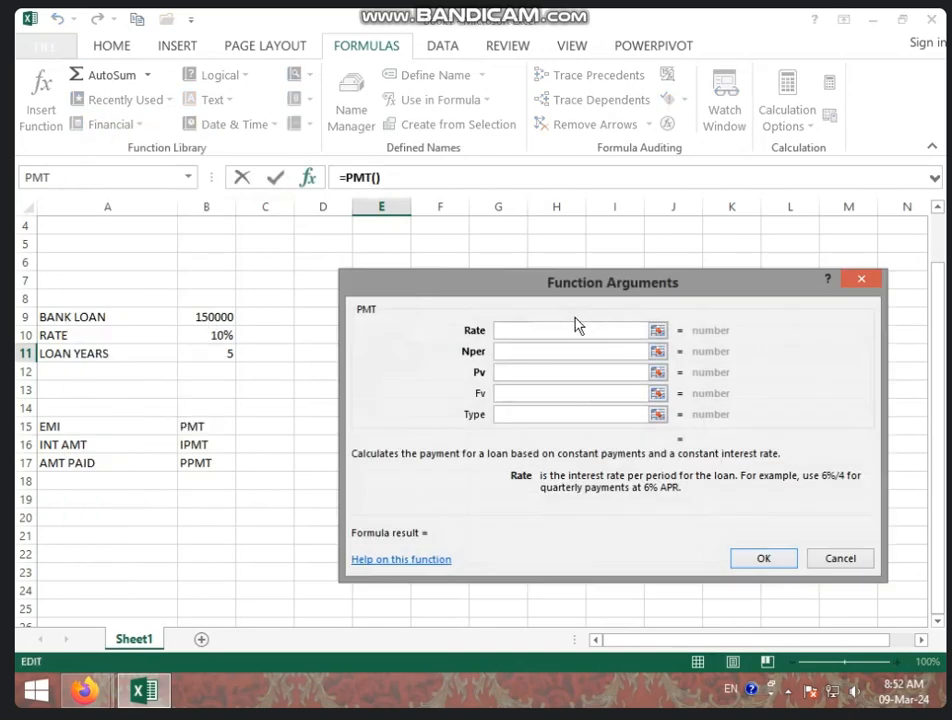
pyautogui.click(203, 338)
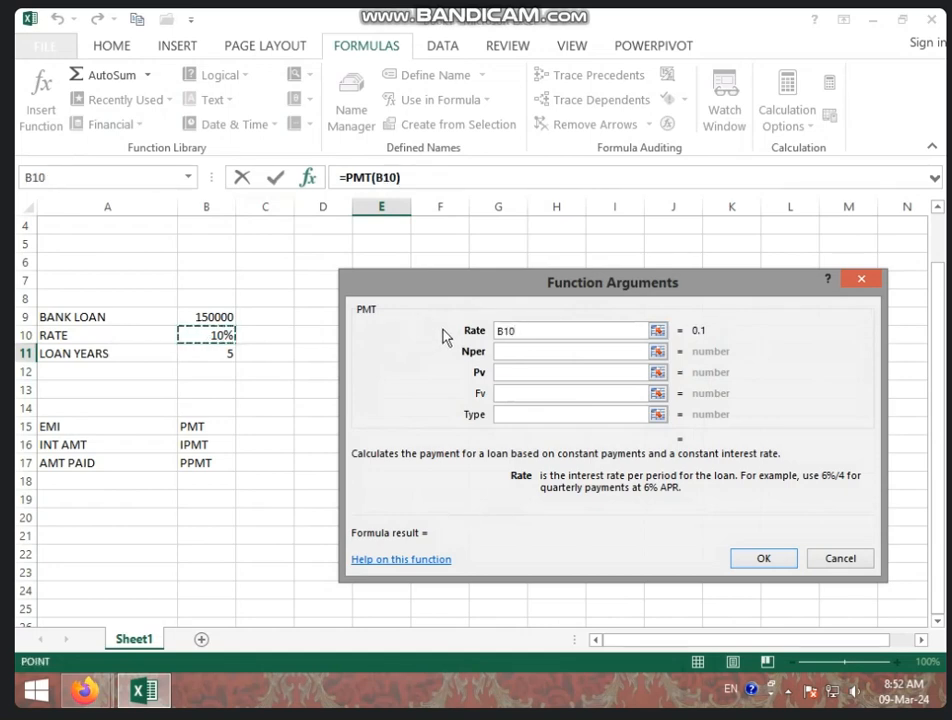
pyautogui.write('/12')
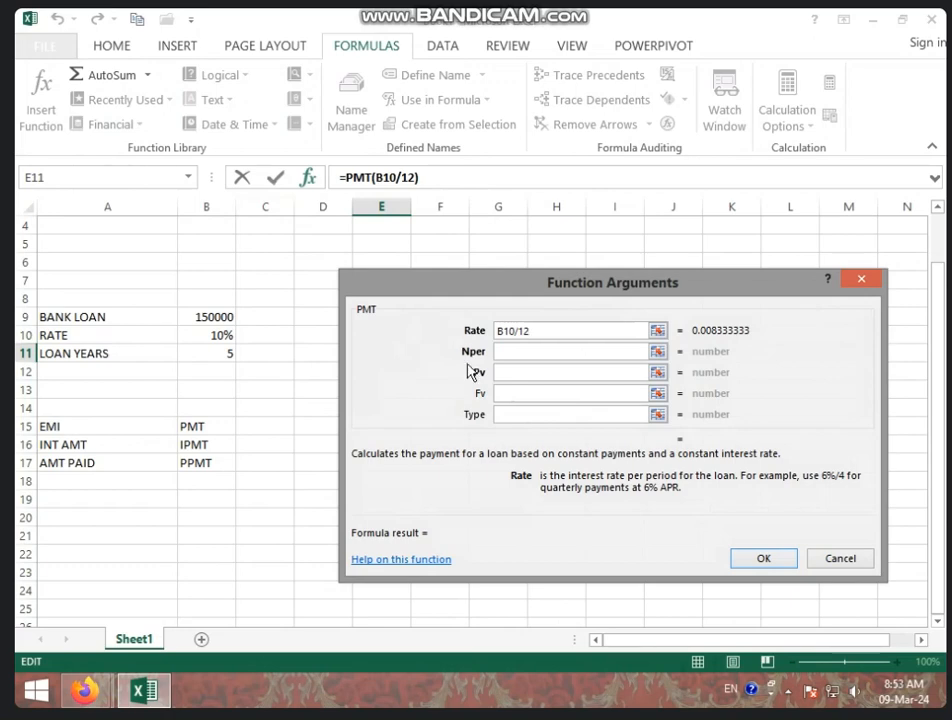
# Set the PMT number of periods to B11*12 and the present value to B9, then complete the formula
pyautogui.click(514, 351)
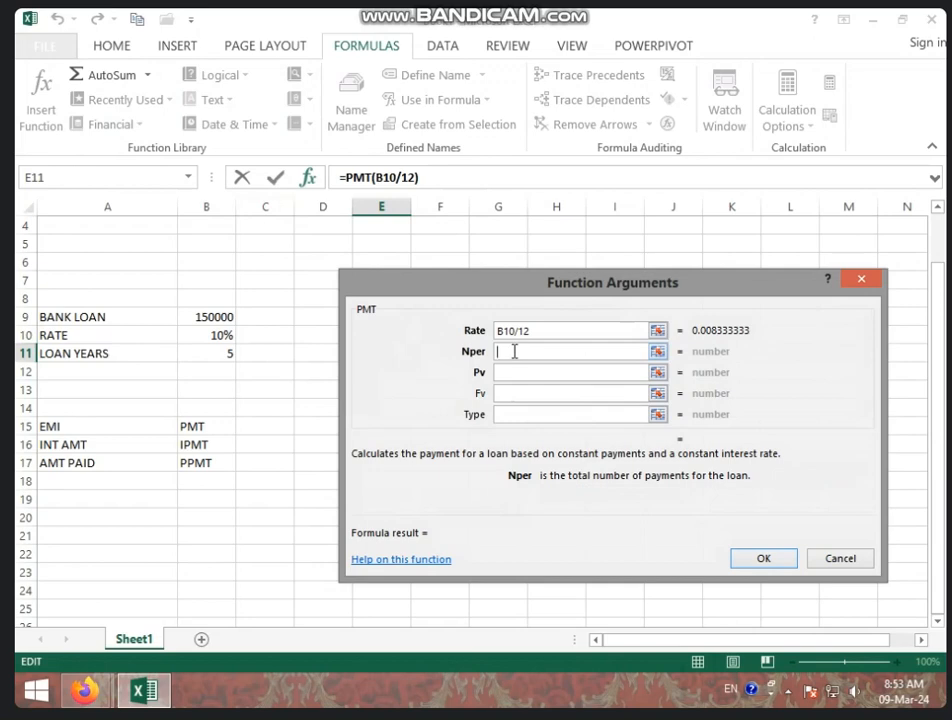
pyautogui.click(205, 352)
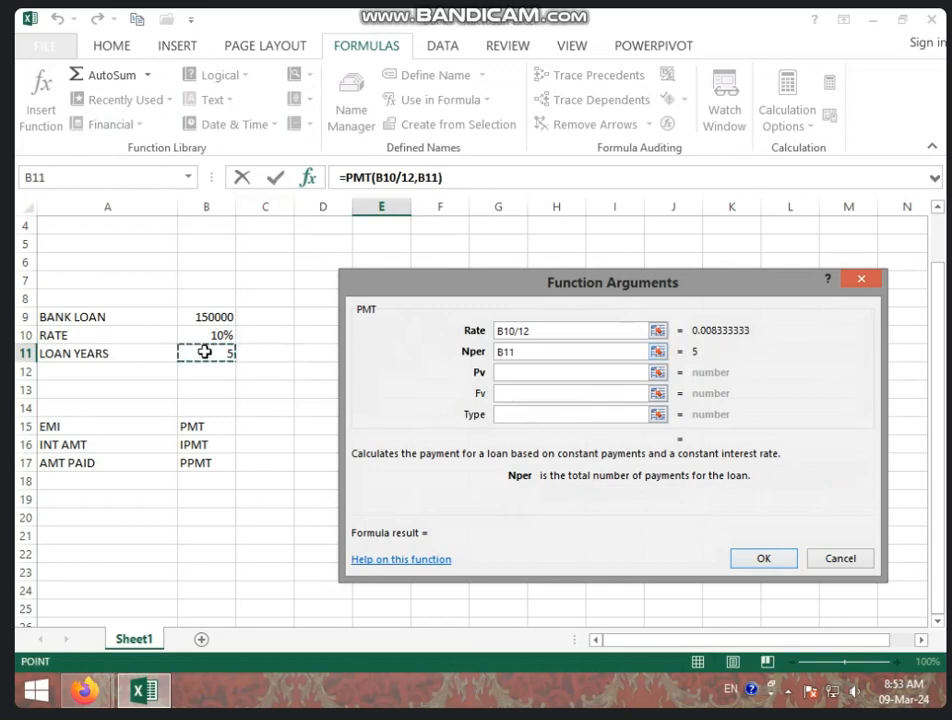
pyautogui.write('*')
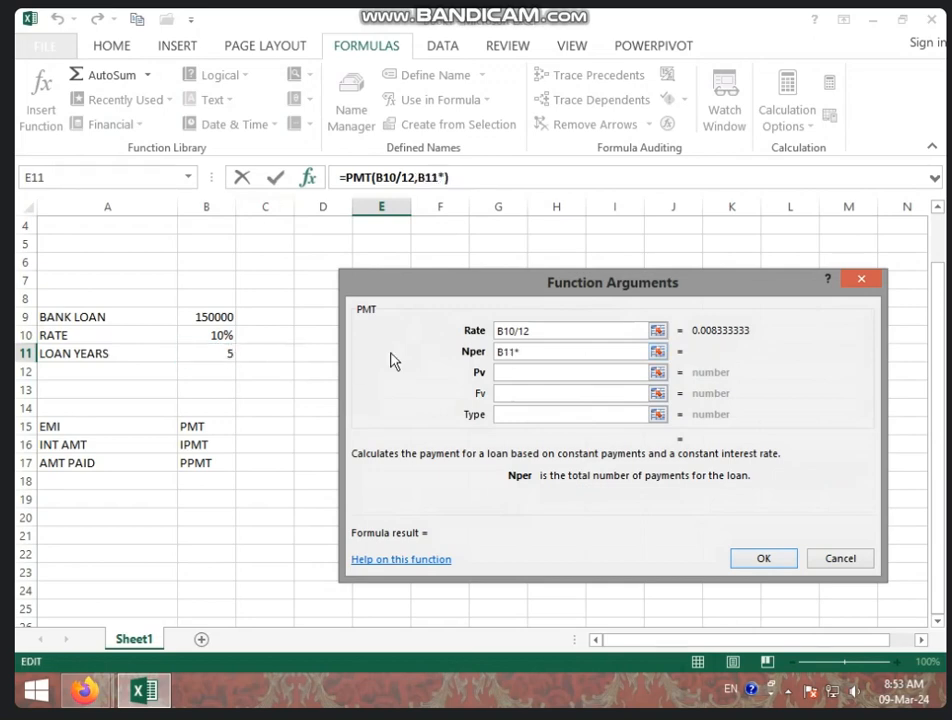
pyautogui.write('12')
pyautogui.click(595, 377)
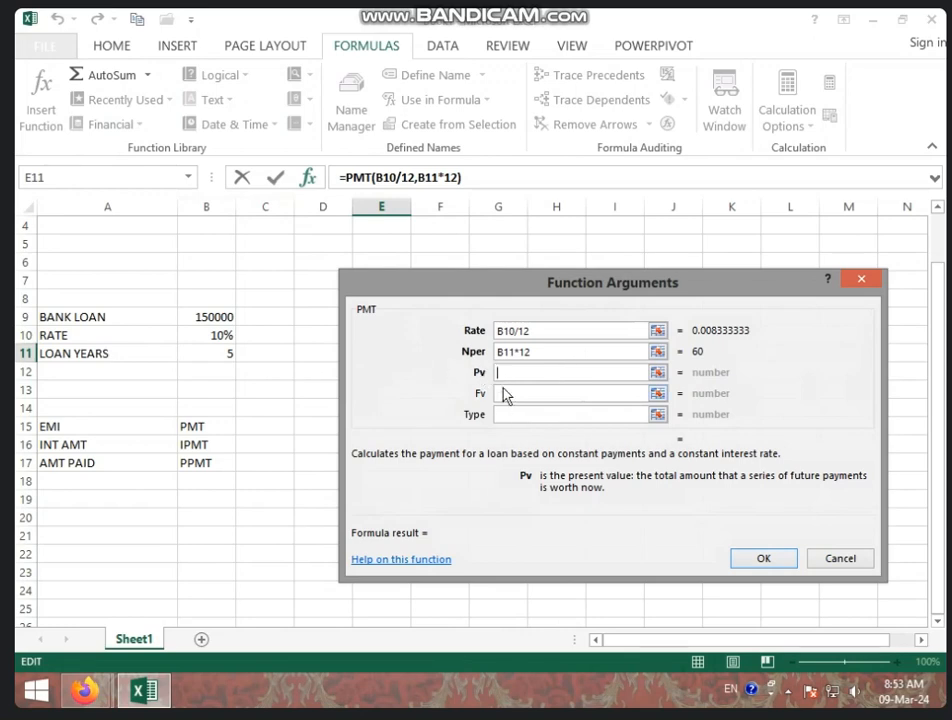
pyautogui.click(218, 318)
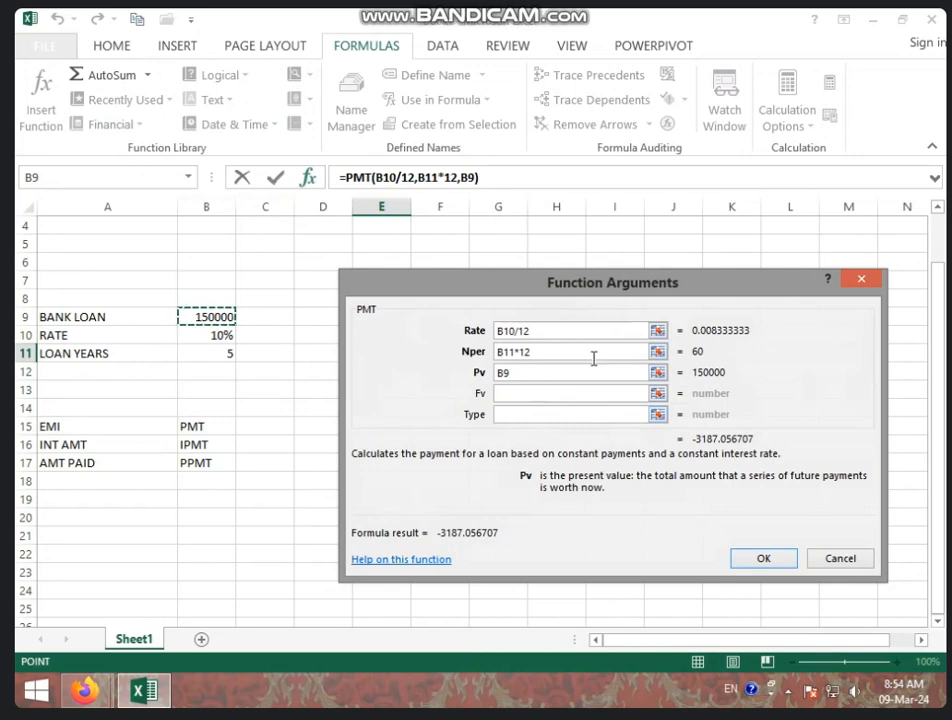
pyautogui.click(759, 559)
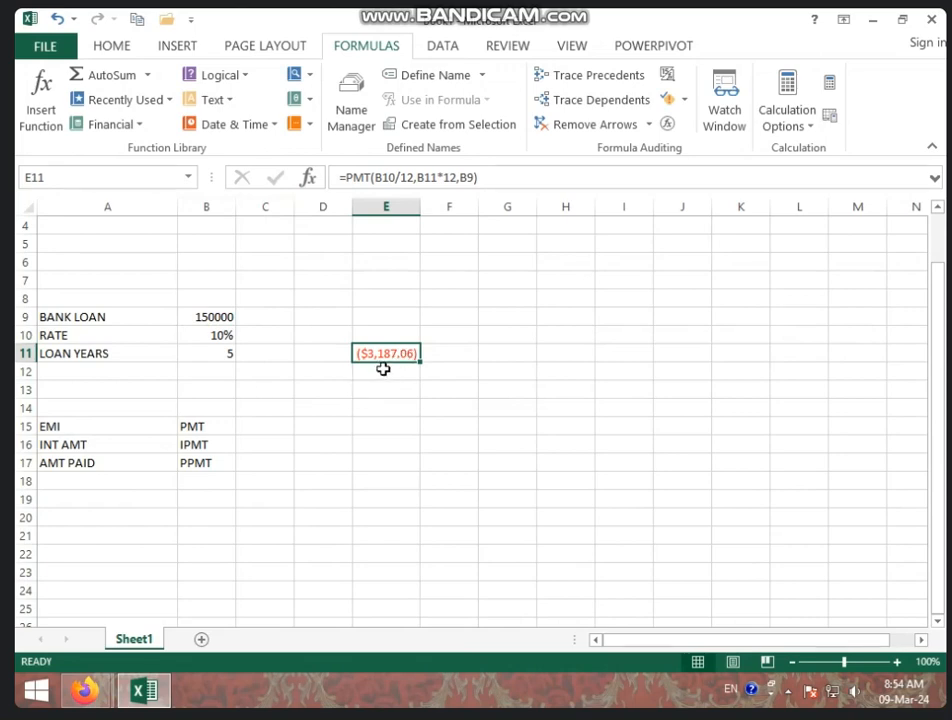
# Format the monthly payment result in E11
pyautogui.click(131, 55)
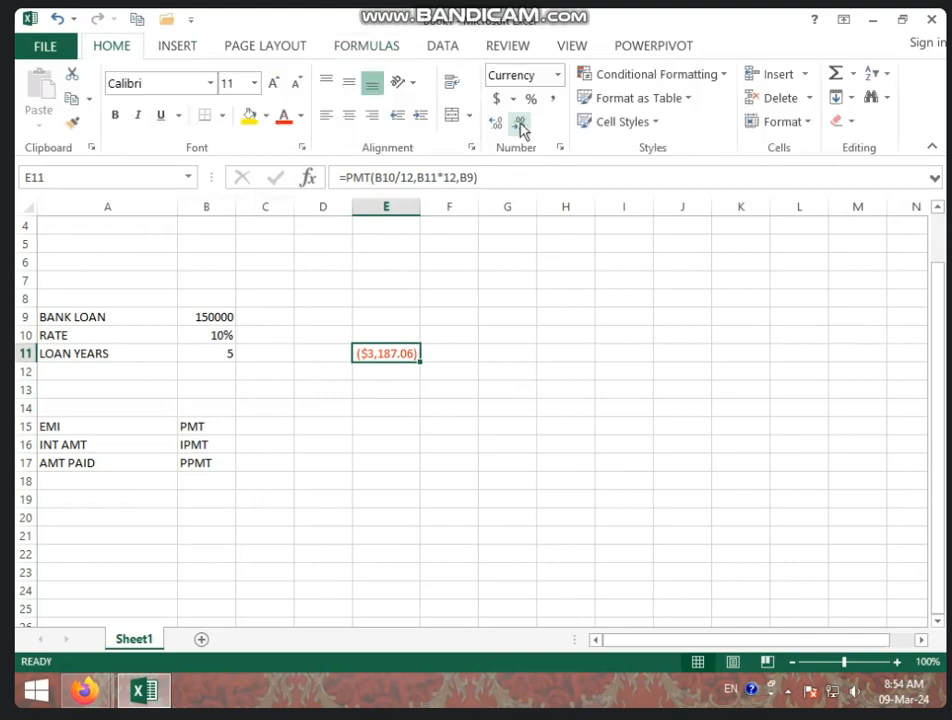